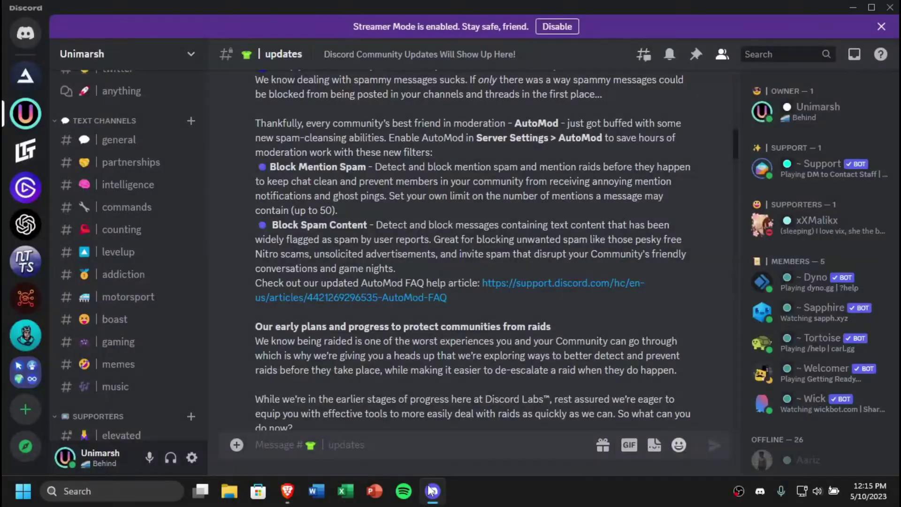
Disable the Streamer Mode notice and start duplicating the general text channel.
click(557, 26)
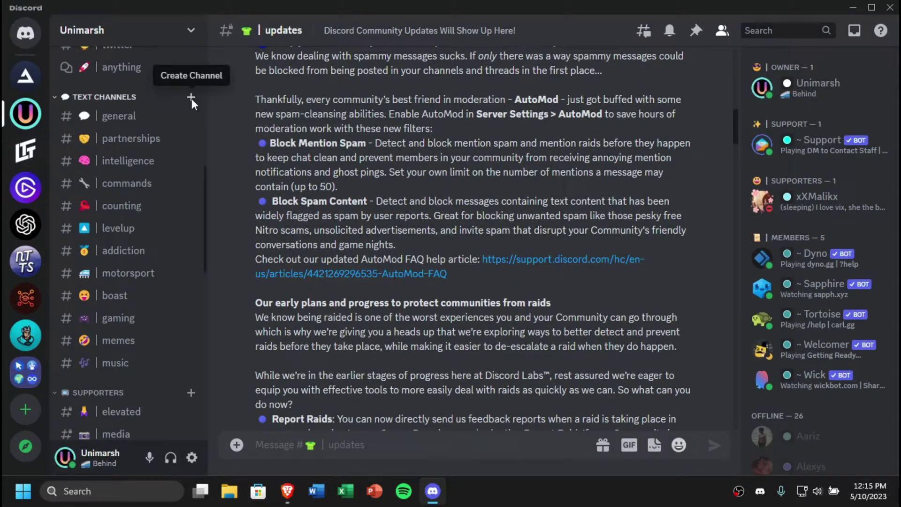
click(191, 99)
click(587, 49)
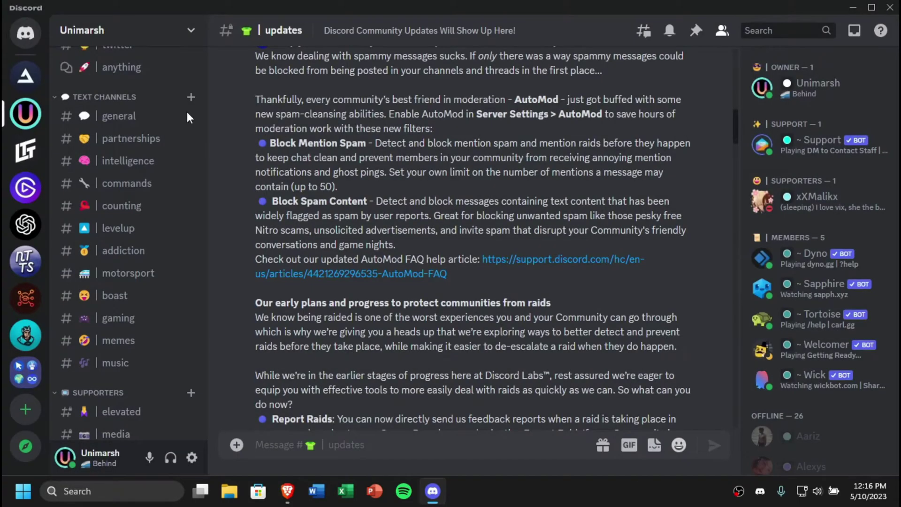
right_click(117, 118)
click(165, 296)
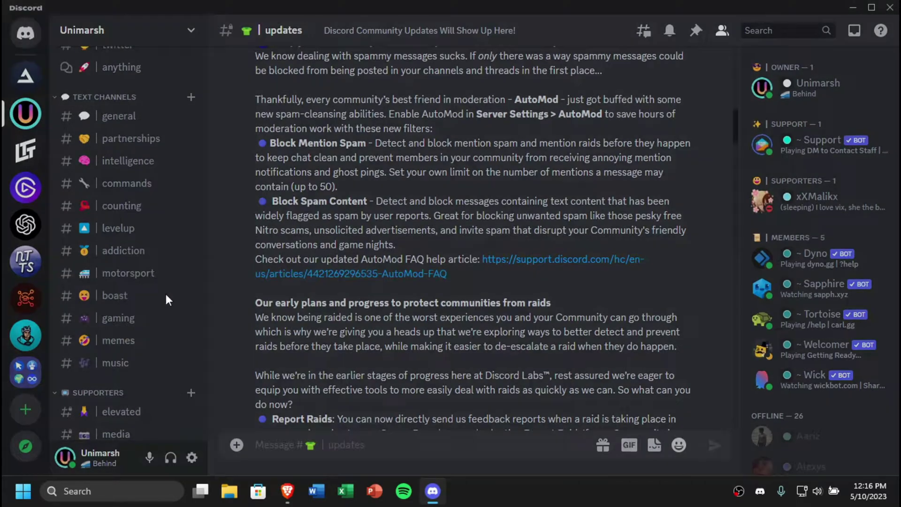
Name the duplicate channel with the ✌ victory-hand emoji followed by 'application'.
key(BackSpace)
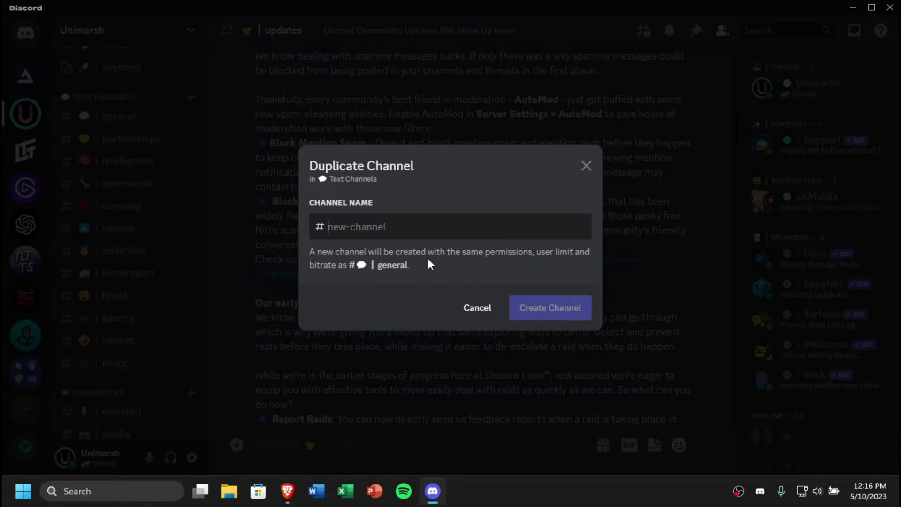
key(super+period)
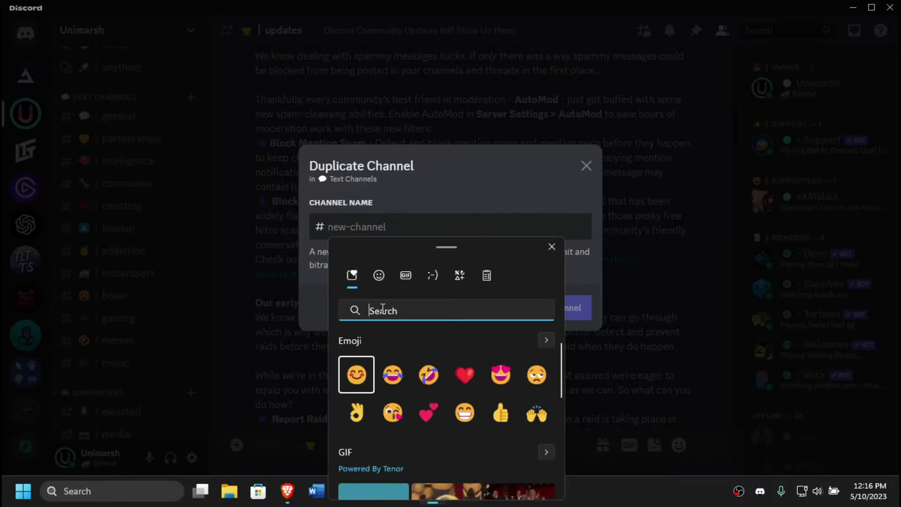
click(379, 275)
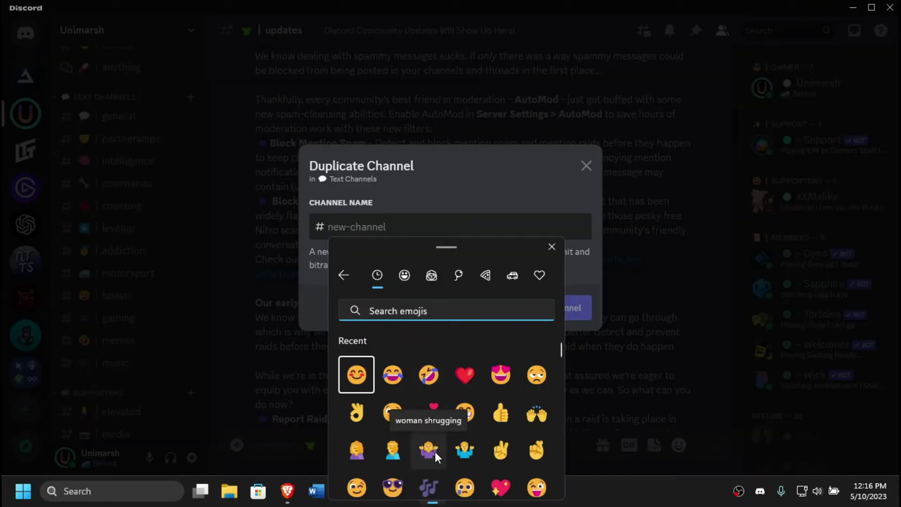
scroll(450, 457, down, 1)
click(500, 424)
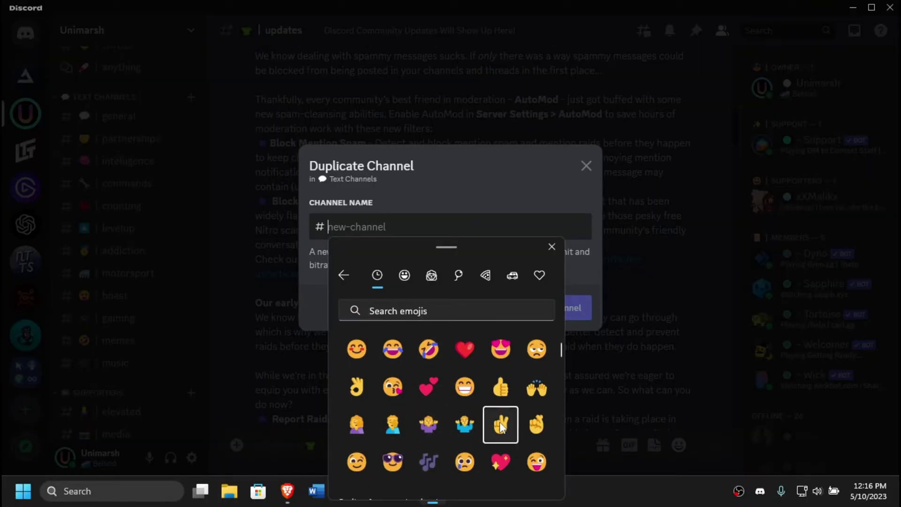
click(376, 227)
text(st)
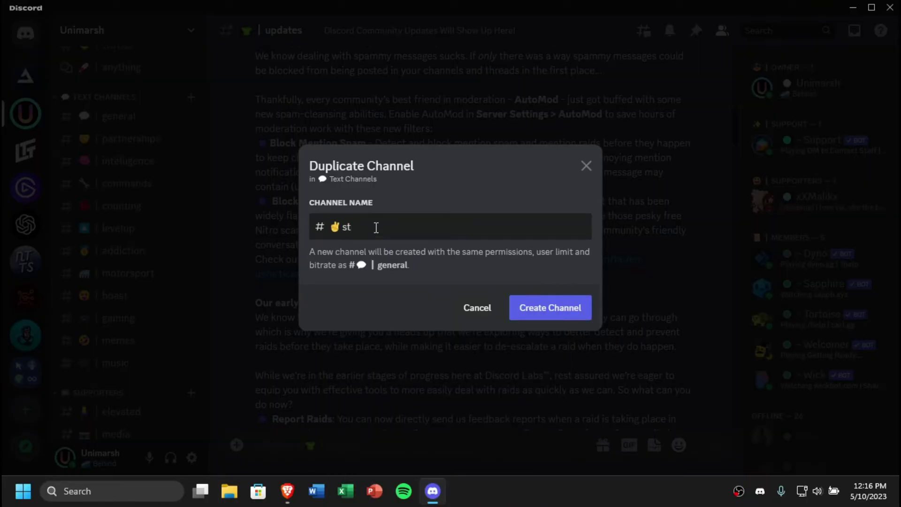
text(aff-application)
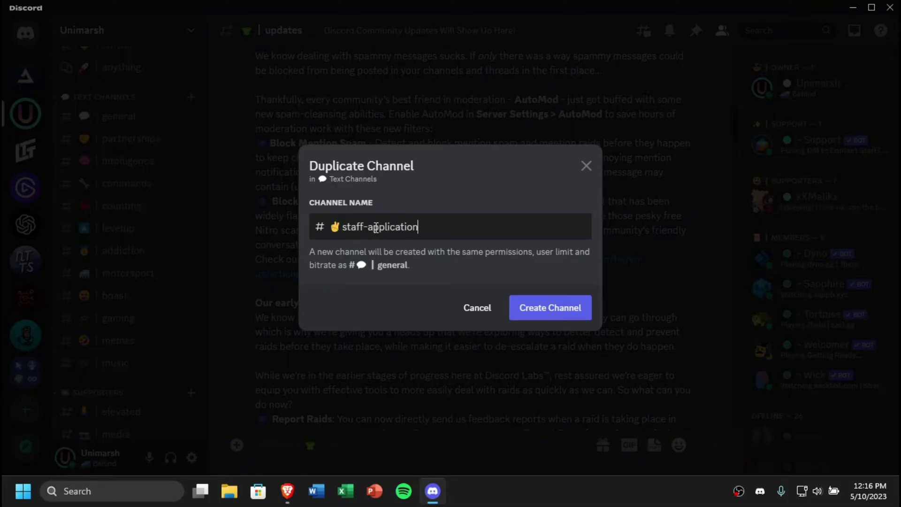
drag(369, 228, 415, 228)
key(BackSpace)
Create the channel, move it below commands, and copy the separator from general's name.
click(539, 315)
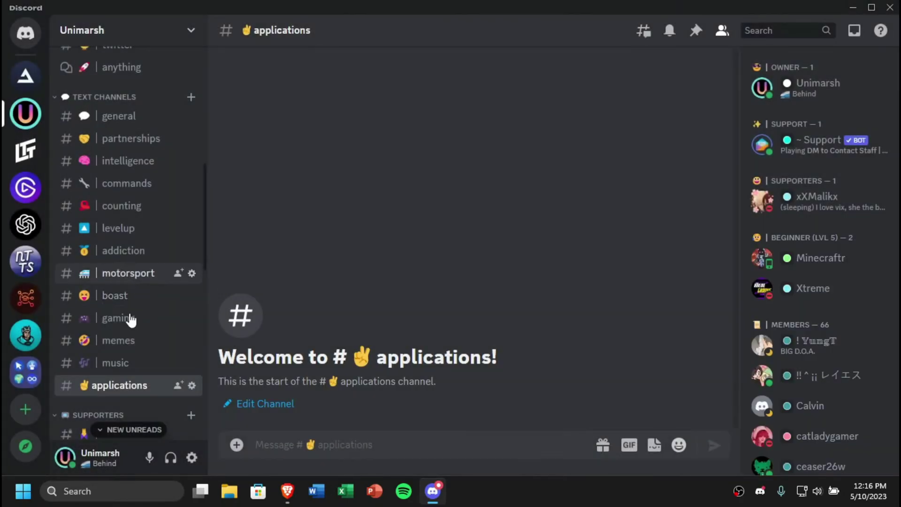
drag(117, 386, 135, 208)
click(191, 115)
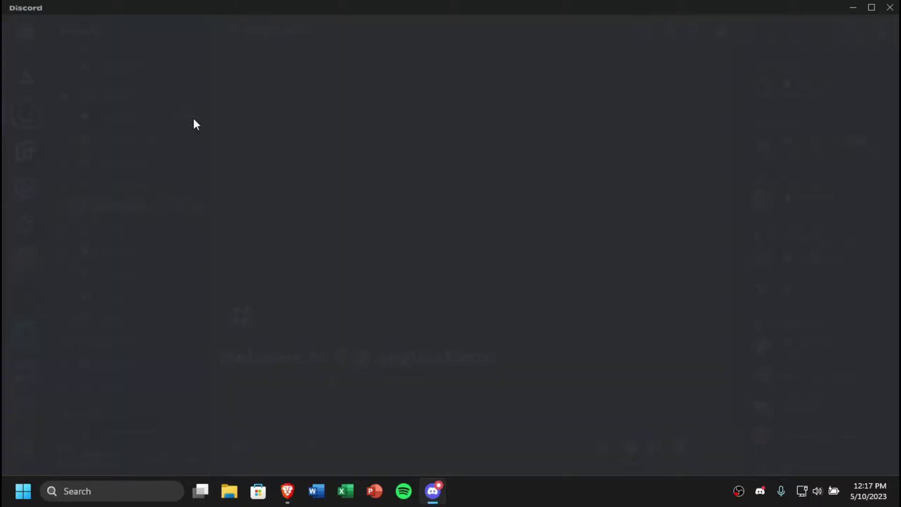
mouse_move(307, 113)
mouse_down()
mouse_move(352, 113)
mouse_move(308, 112)
mouse_up()
key(ctrl+c)
click(316, 113)
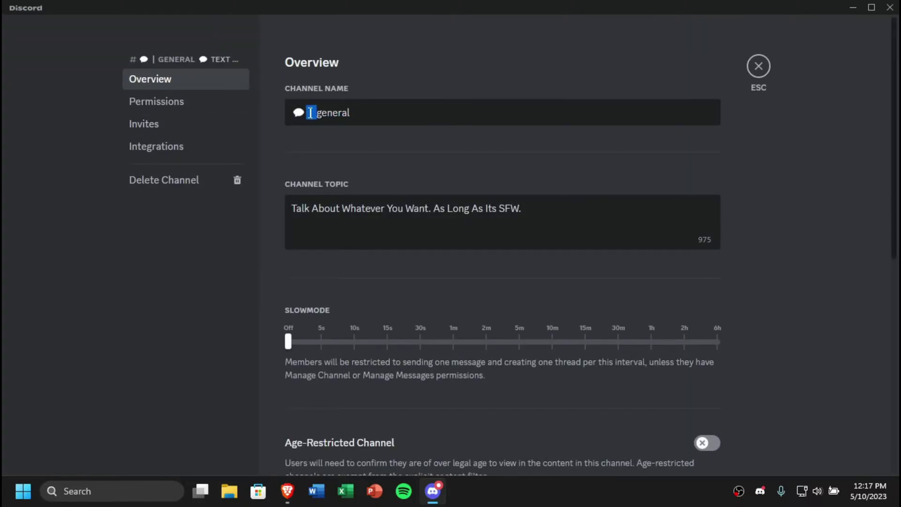
right_click(311, 112)
click(339, 157)
click(758, 66)
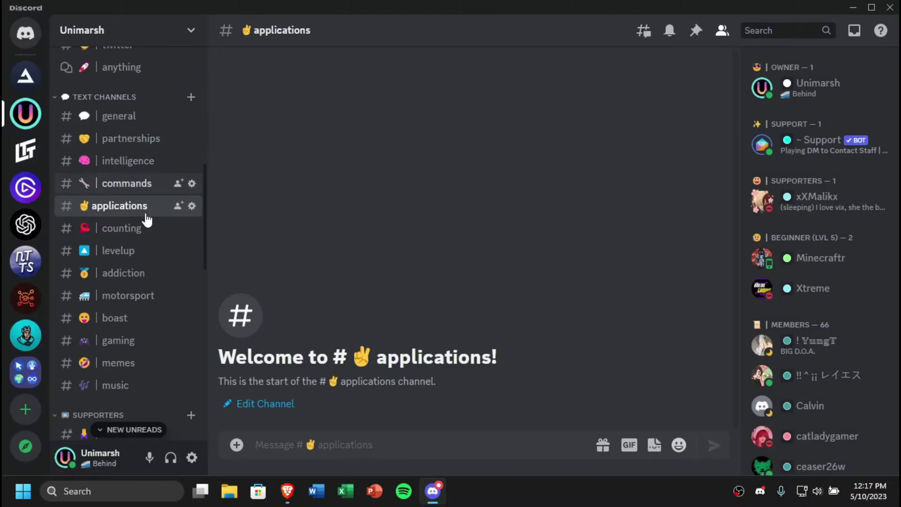
Rename the channel '✌ | applications' with topic 'Apply For Staff Here!' and save.
click(192, 206)
click(306, 114)
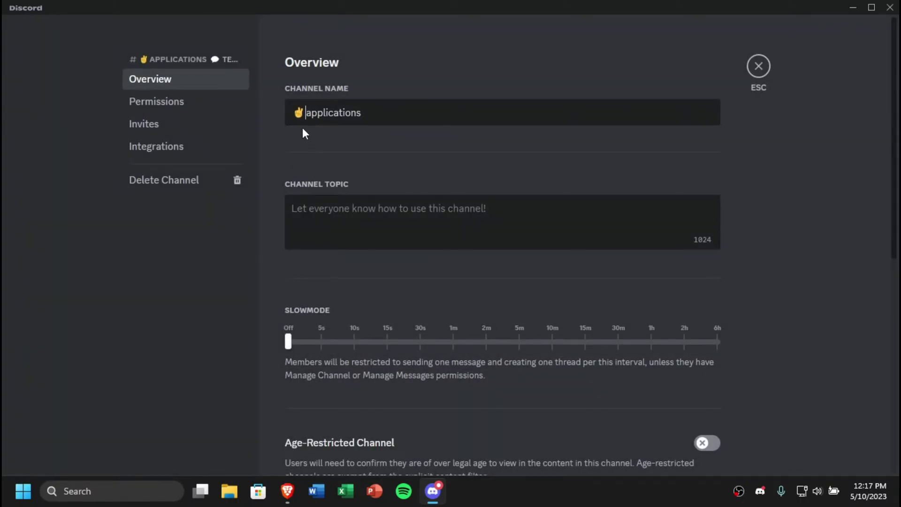
key(BackSpace)
key(ctrl+z)
key(ctrl+v)
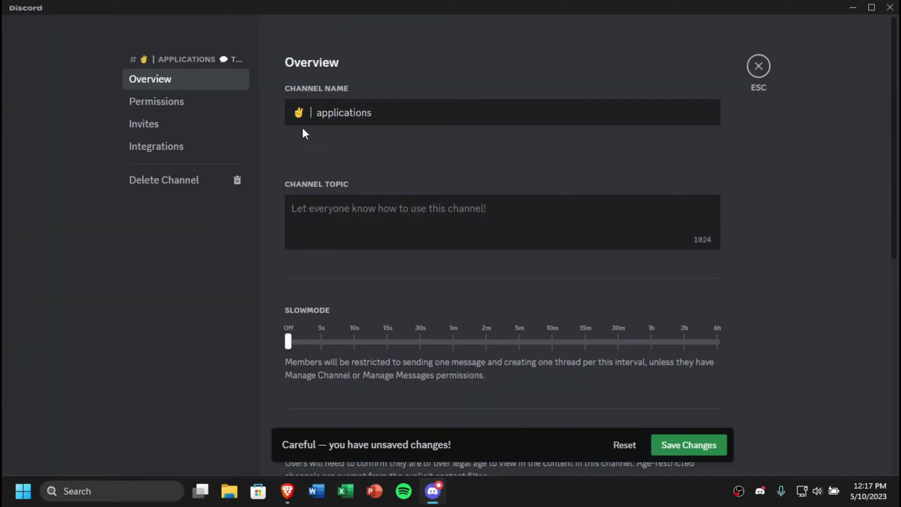
key(Home)
click(392, 207)
text(Apply )
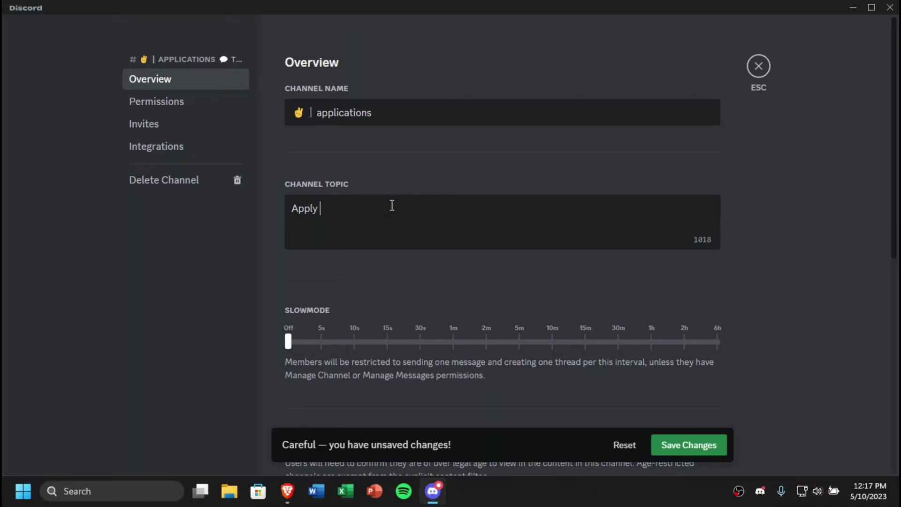
text(For Staff Here!)
scroll(426, 261, down, 6)
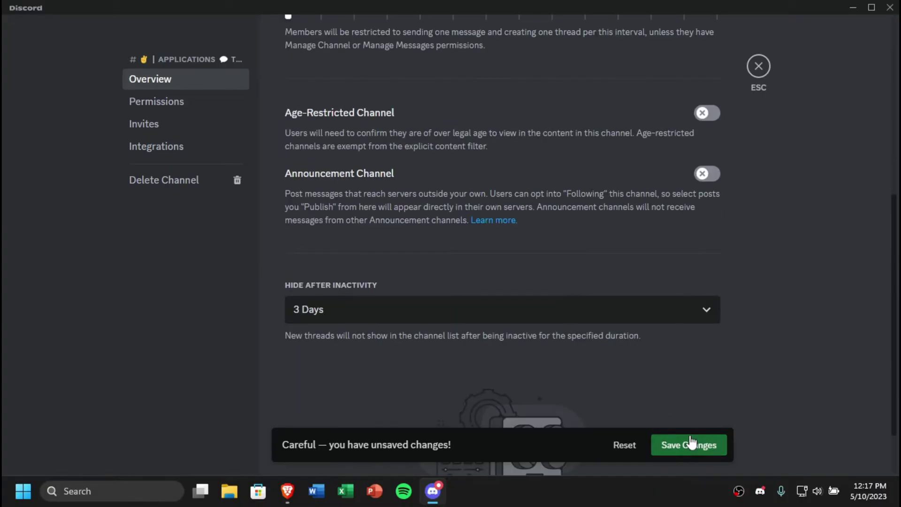
click(690, 444)
click(758, 66)
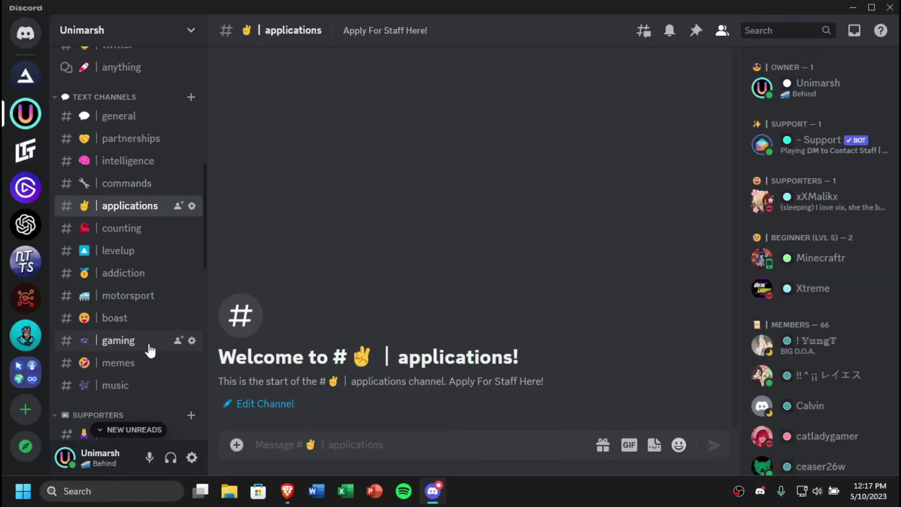
Search 'appy discord bot' in Brave and open the appybot.xyz site's Discord setup.
click(287, 491)
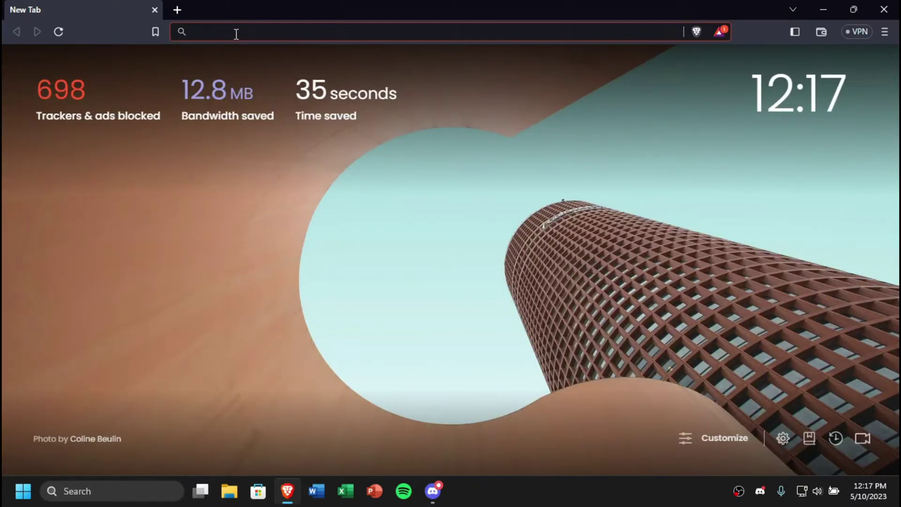
text(appy discord bot)
key(Return)
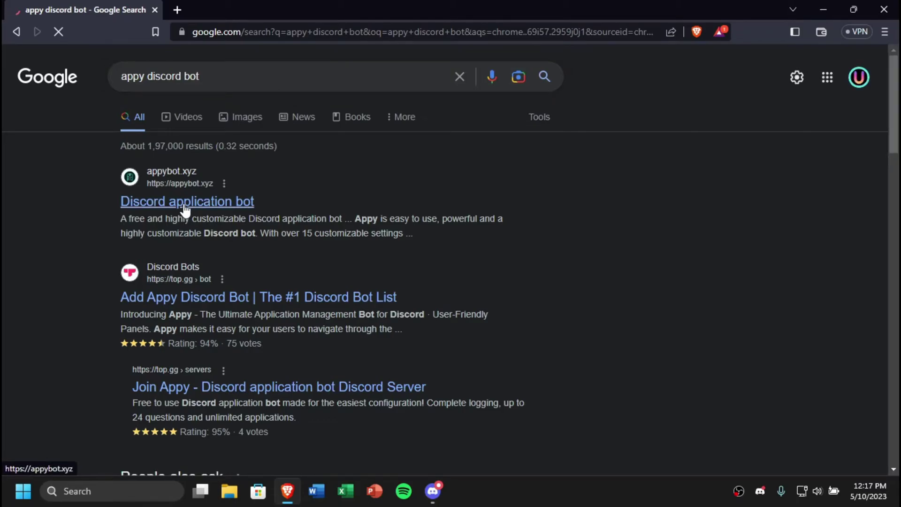
click(183, 207)
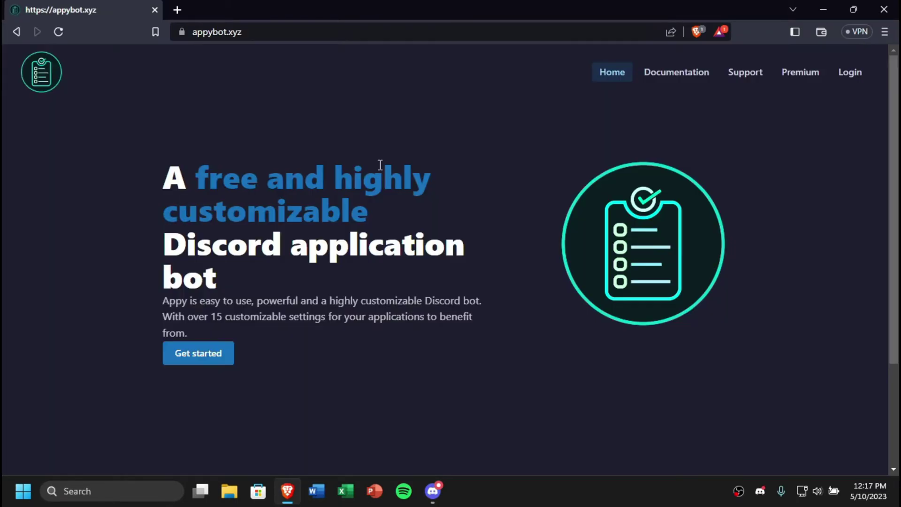
scroll(280, 298, down, 2)
click(197, 283)
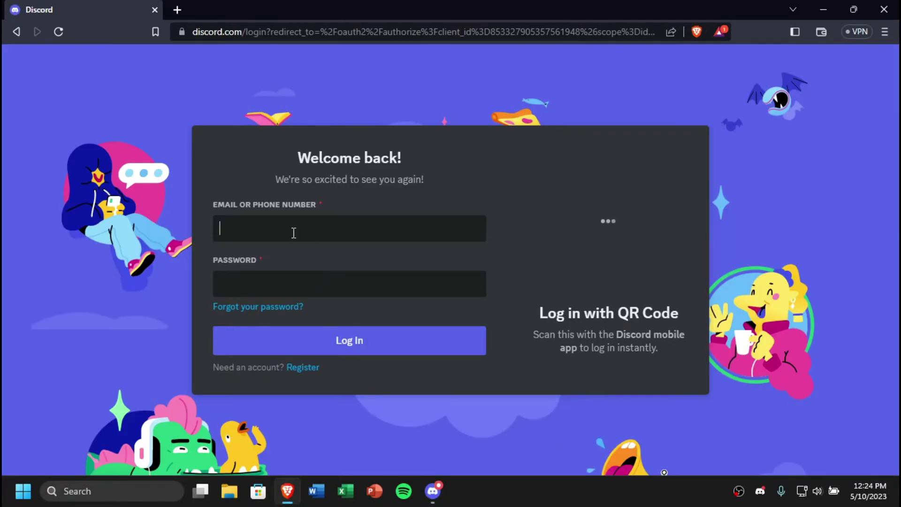
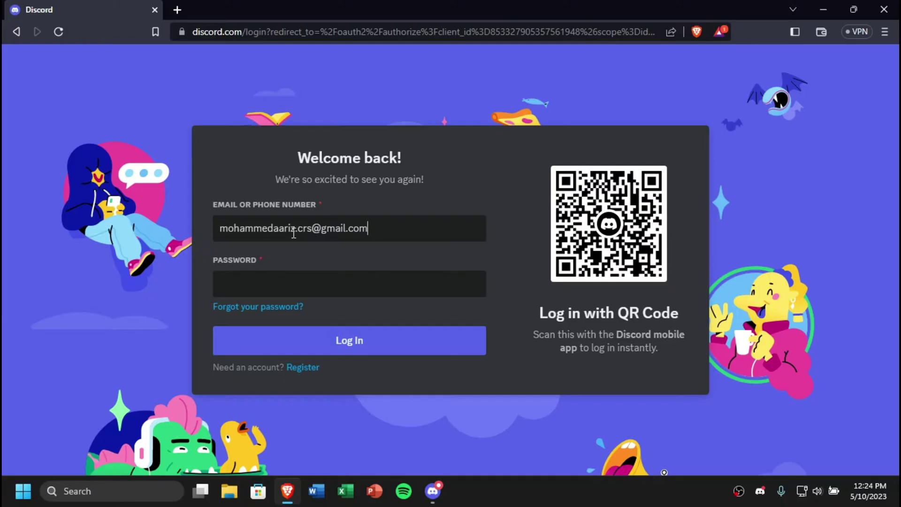
Sign in to Discord with the account e-mail, password and two-factor code.
key(Return)
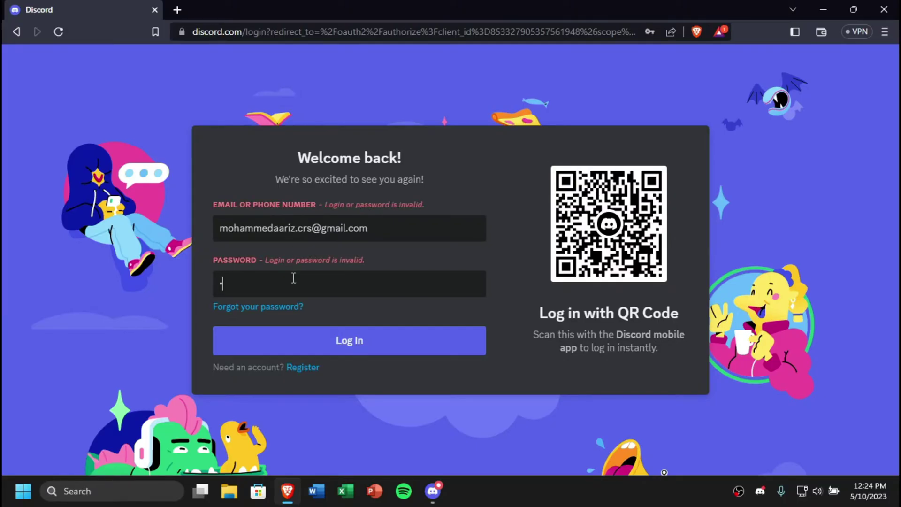
key(Return)
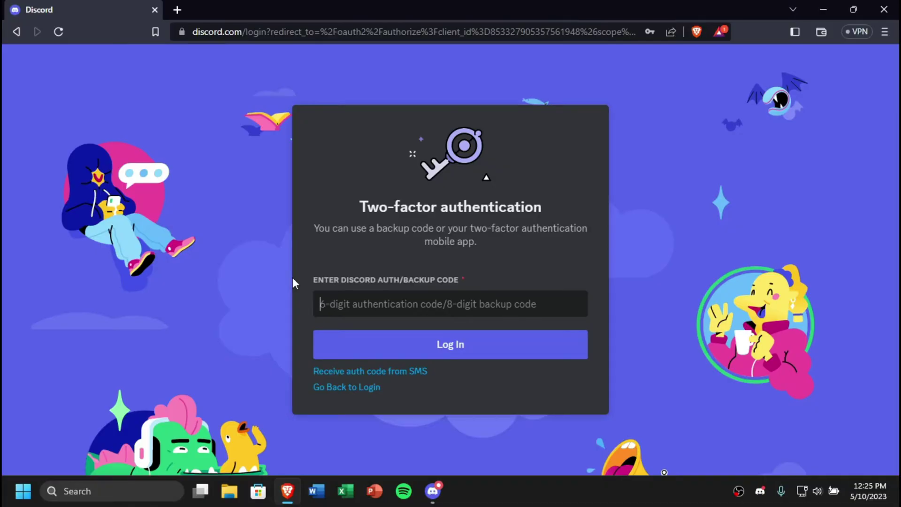
key(Return)
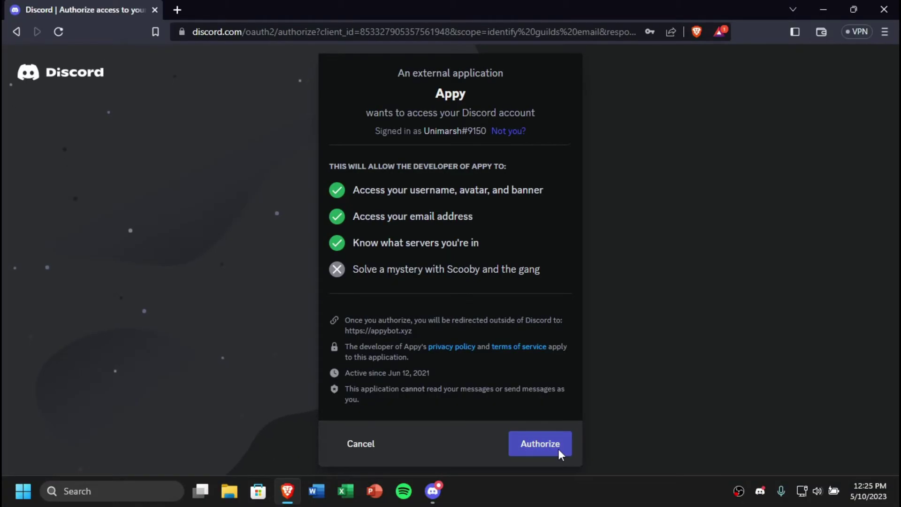
Authorize Appy and add its bot to the server with Administrator permission, entering the auth code.
click(559, 449)
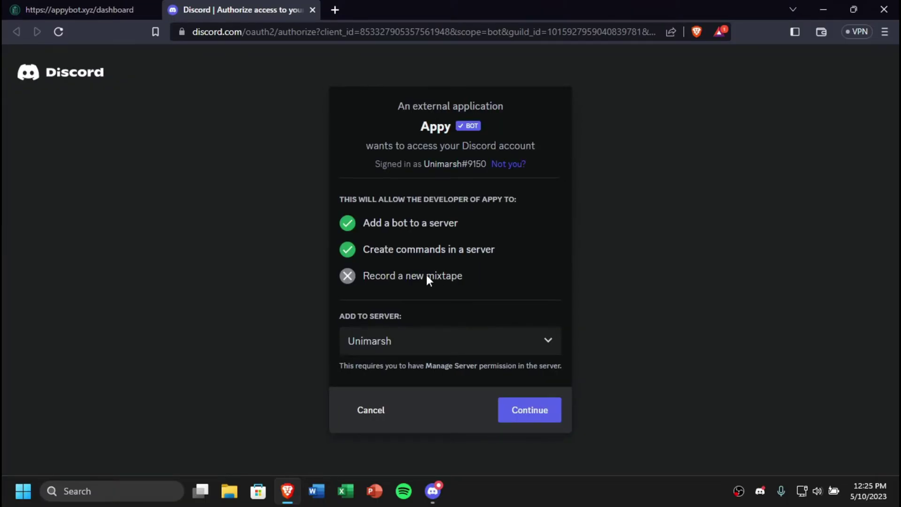
click(528, 417)
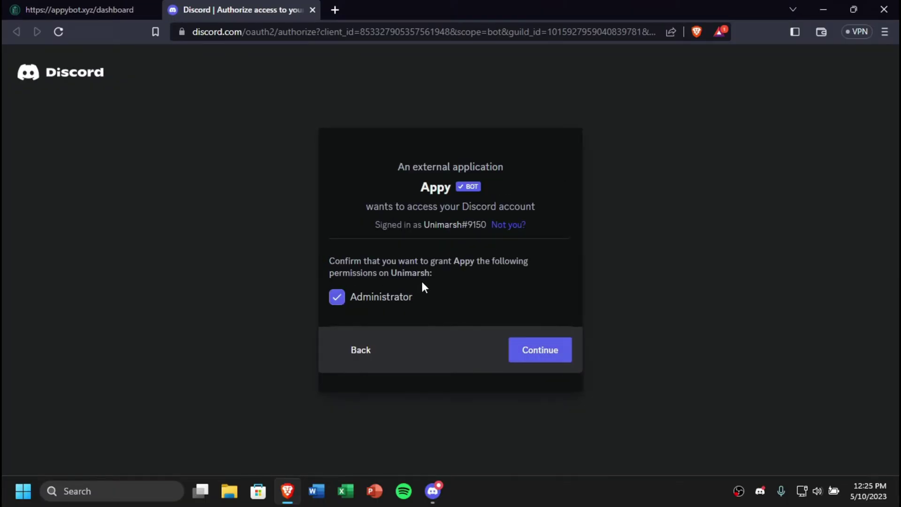
click(544, 352)
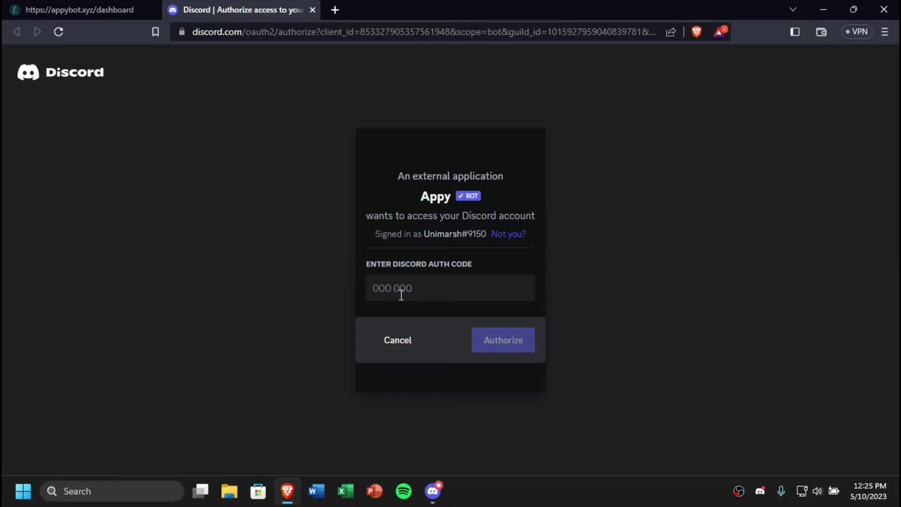
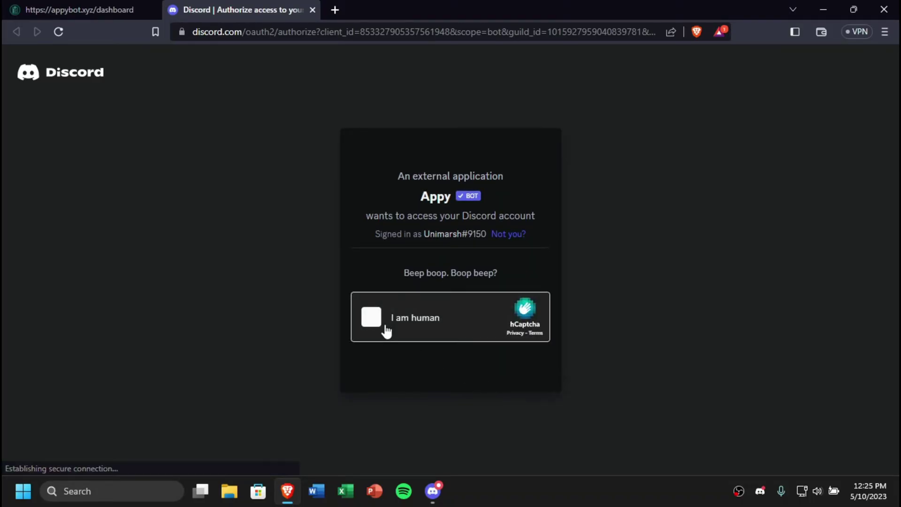
Pass the hCaptcha check by selecting the three lion images and verifying.
click(371, 318)
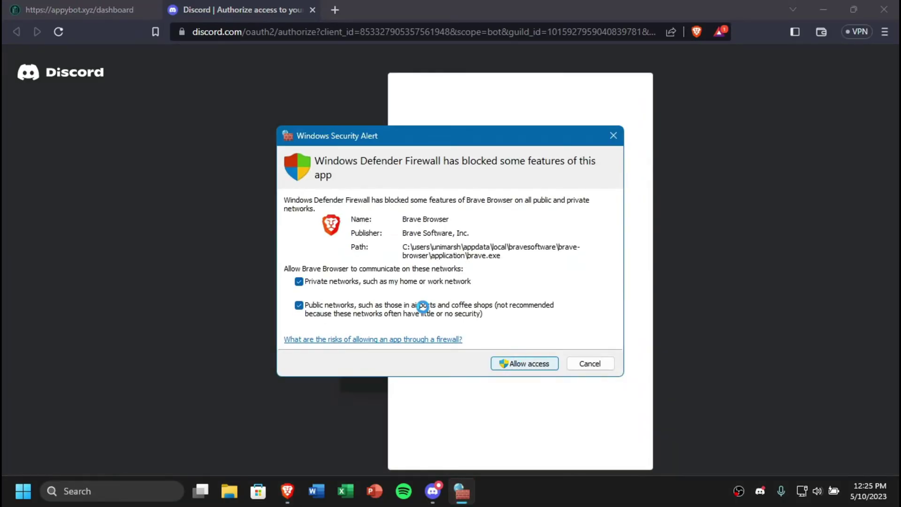
key(Escape)
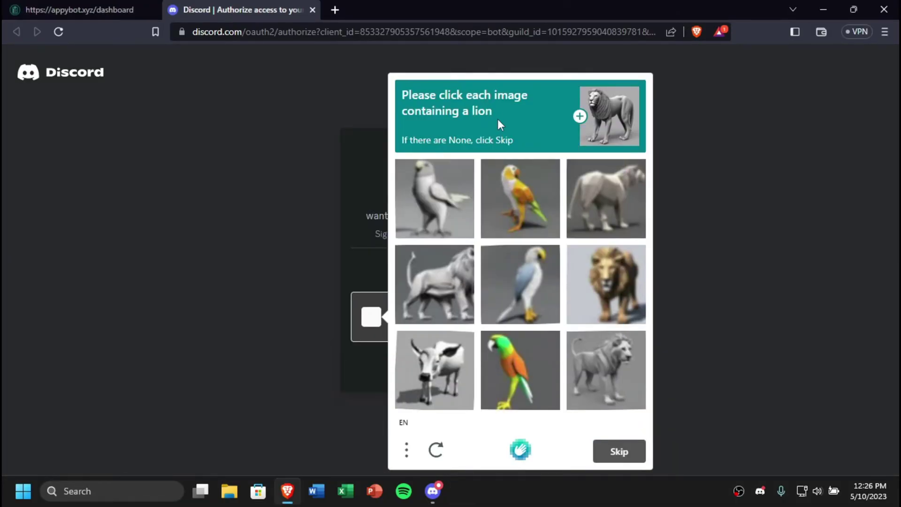
click(443, 284)
click(595, 366)
click(606, 281)
click(620, 451)
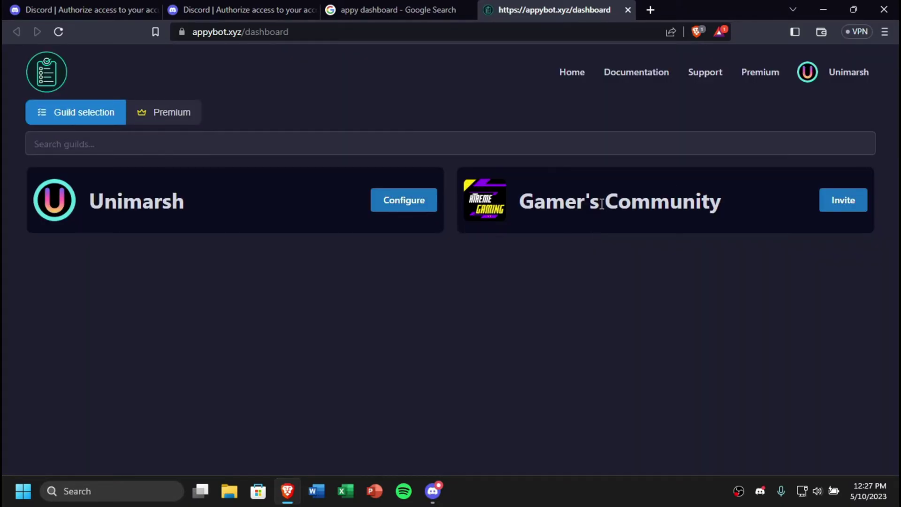
Create a new application named 'Staff Application' on the server's Applications page.
click(388, 205)
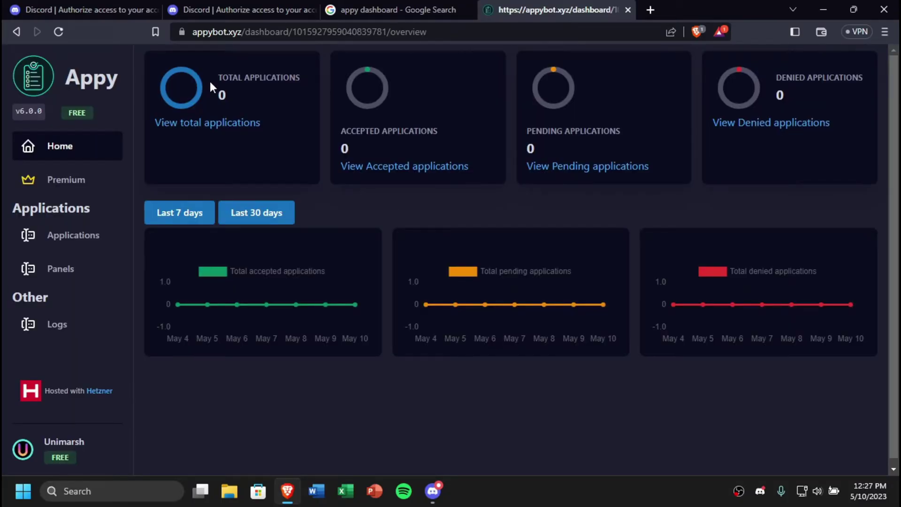
click(60, 237)
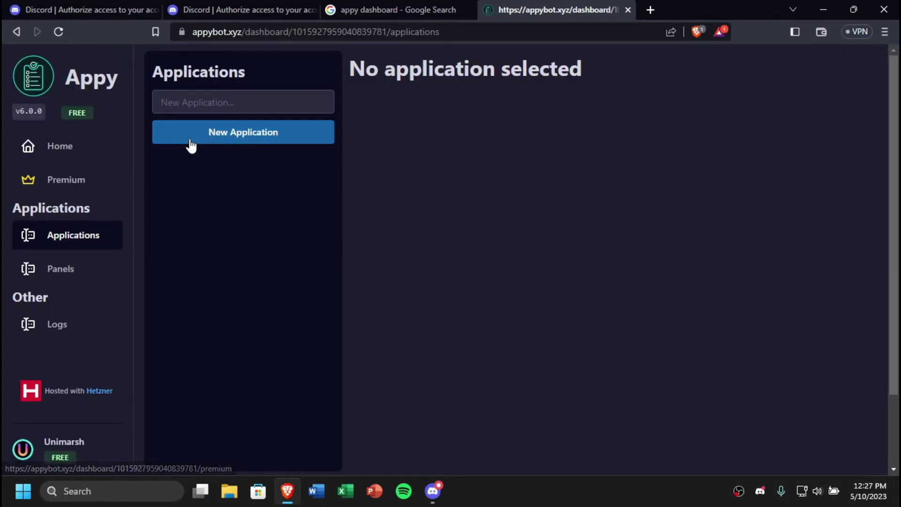
click(190, 145)
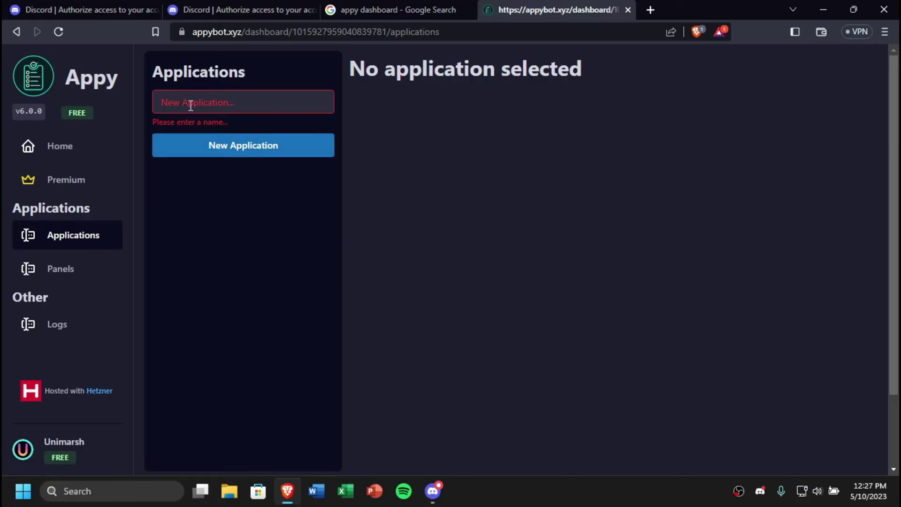
click(189, 102)
text(Staff Application)
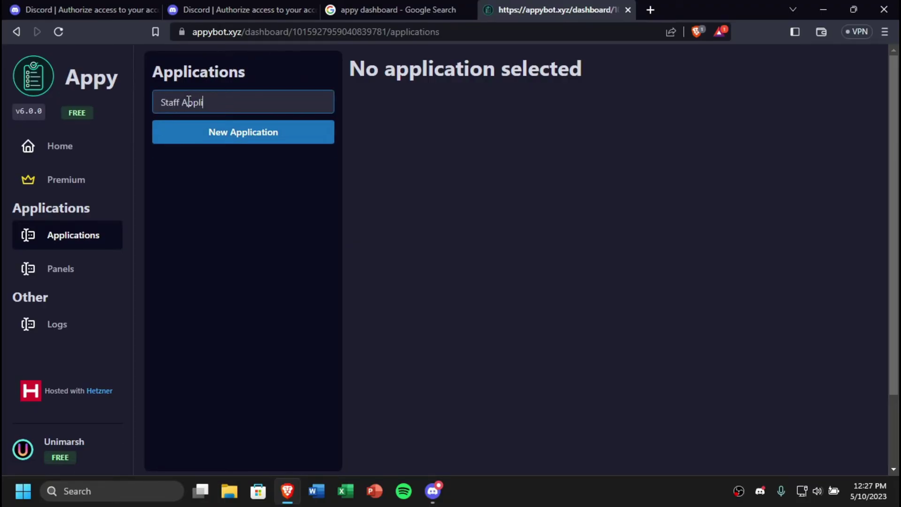
click(243, 131)
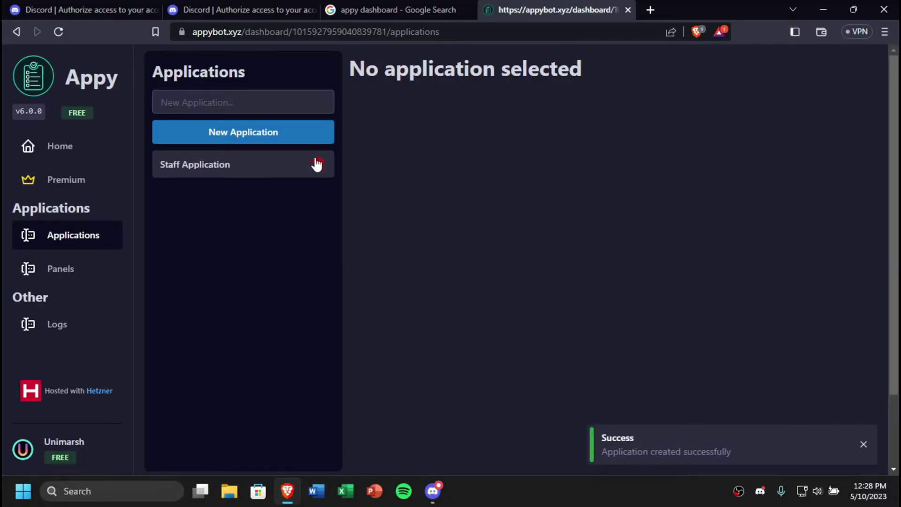
Set the Staff Application's logging channel to the moderation channel.
click(194, 166)
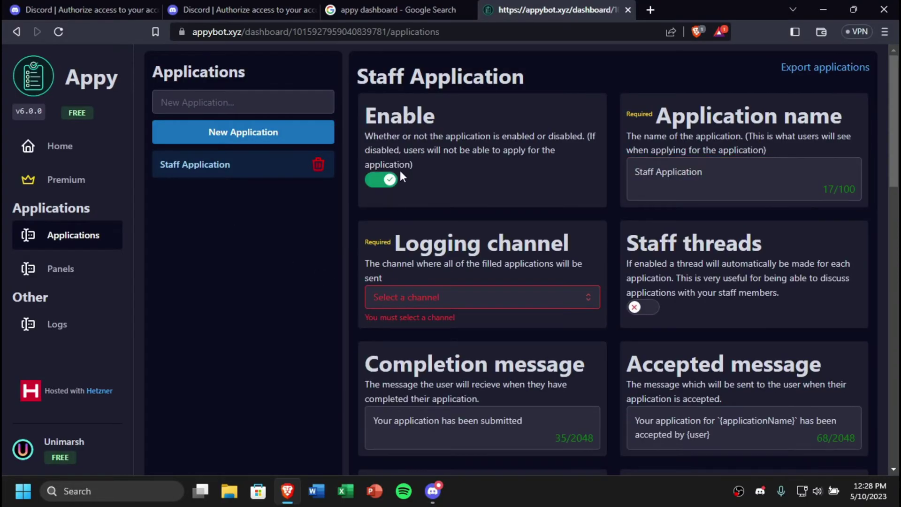
click(527, 302)
scroll(458, 382, down, 5)
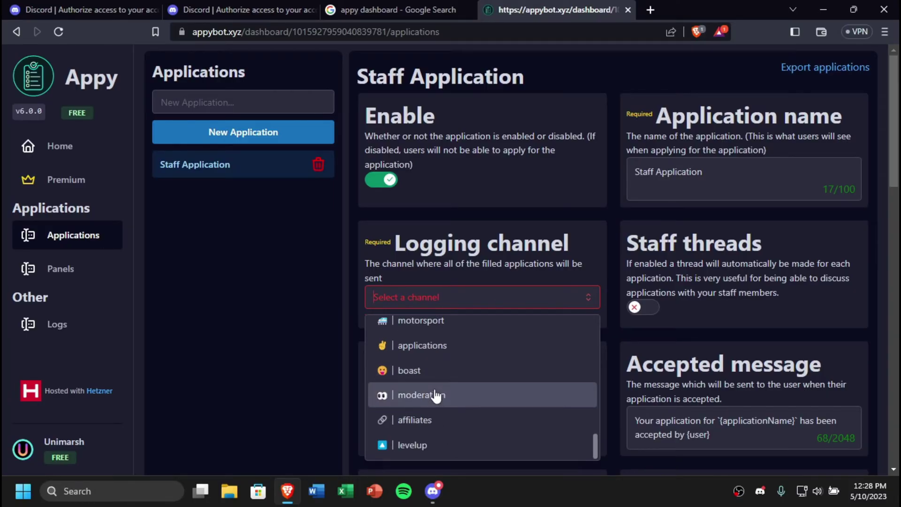
click(436, 396)
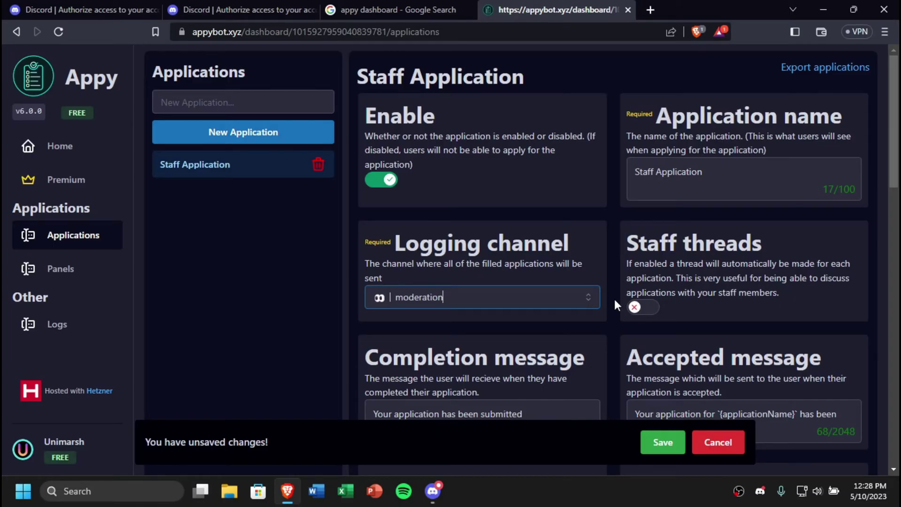
Require the Members role to apply and grant Moderator to accepted applicants.
scroll(527, 230, down, 3)
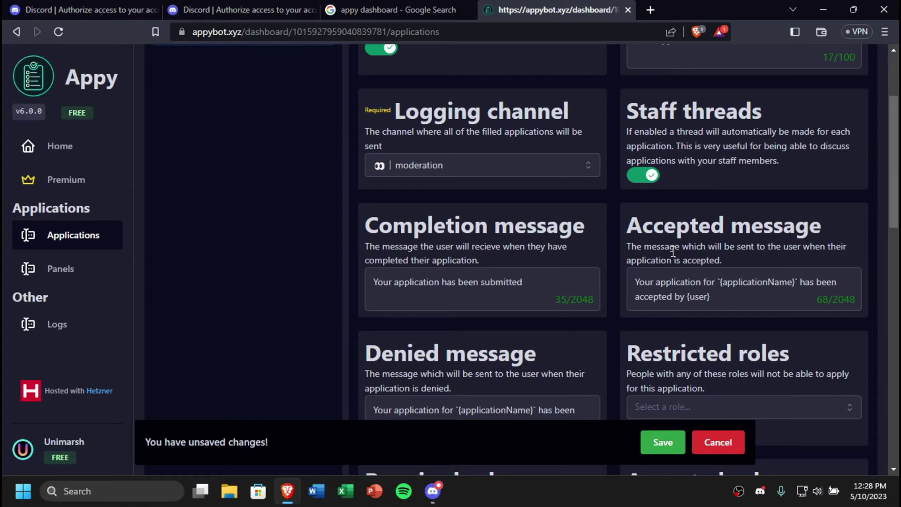
scroll(452, 284, down, 2)
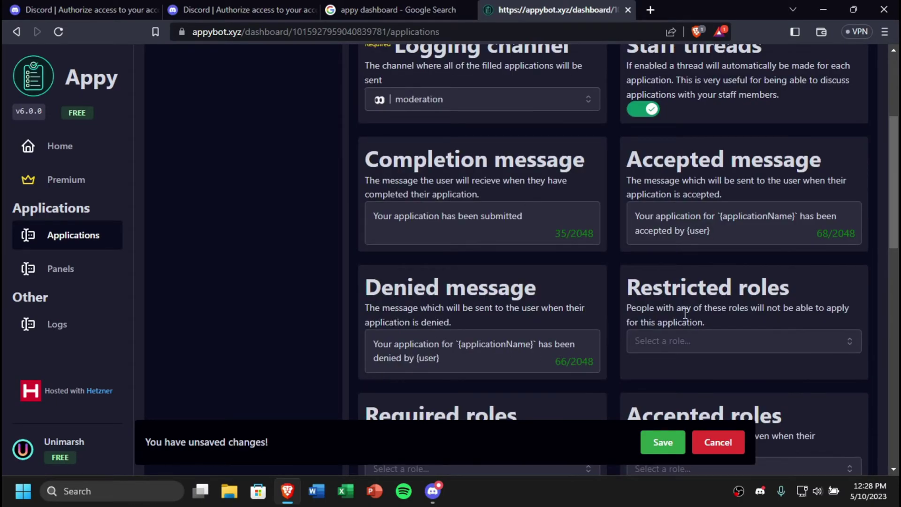
scroll(547, 296, down, 3)
click(449, 338)
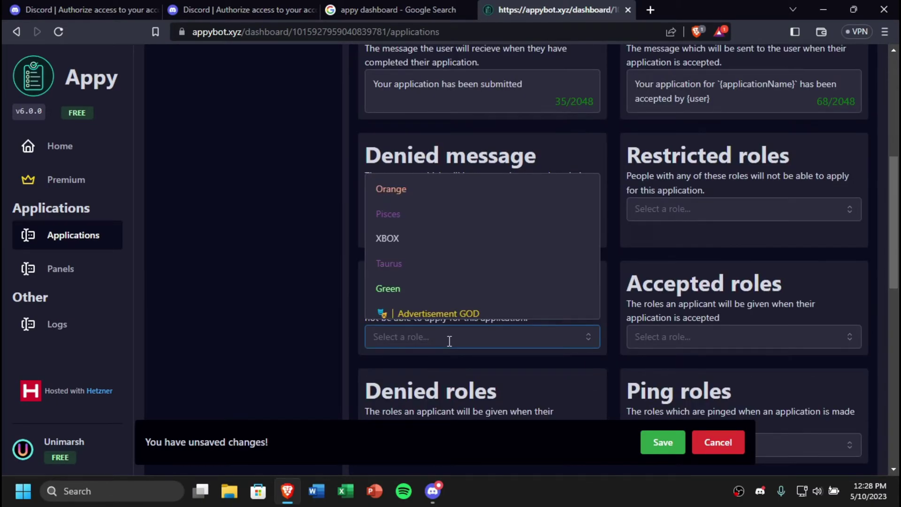
text(mem)
click(418, 370)
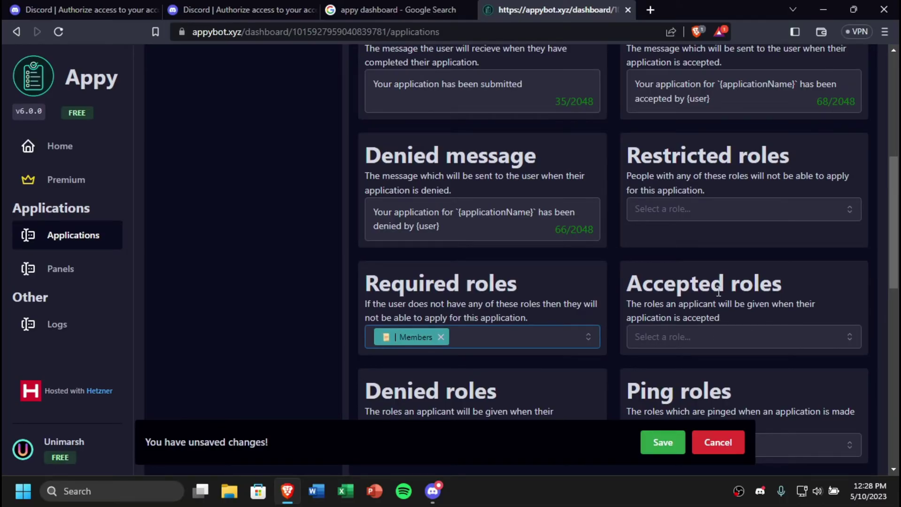
click(692, 334)
text(mod)
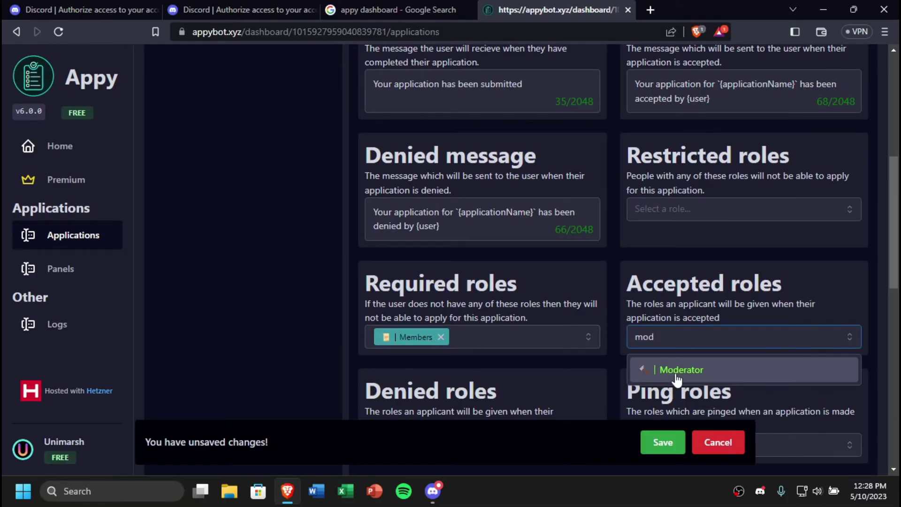
click(676, 368)
scroll(580, 298, down, 2)
scroll(516, 315, down, 2)
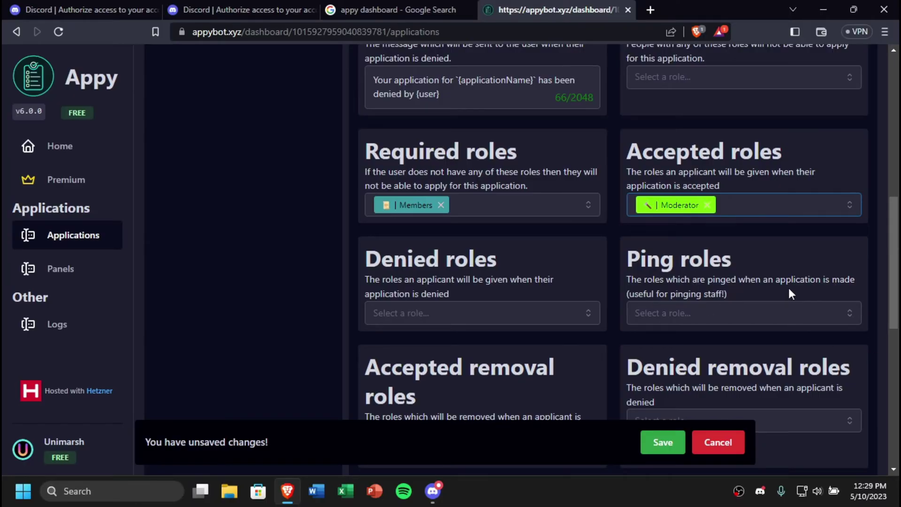
Add Moderator and Admin as the application's ping roles.
click(706, 312)
click(660, 333)
click(684, 311)
text(mo)
click(665, 368)
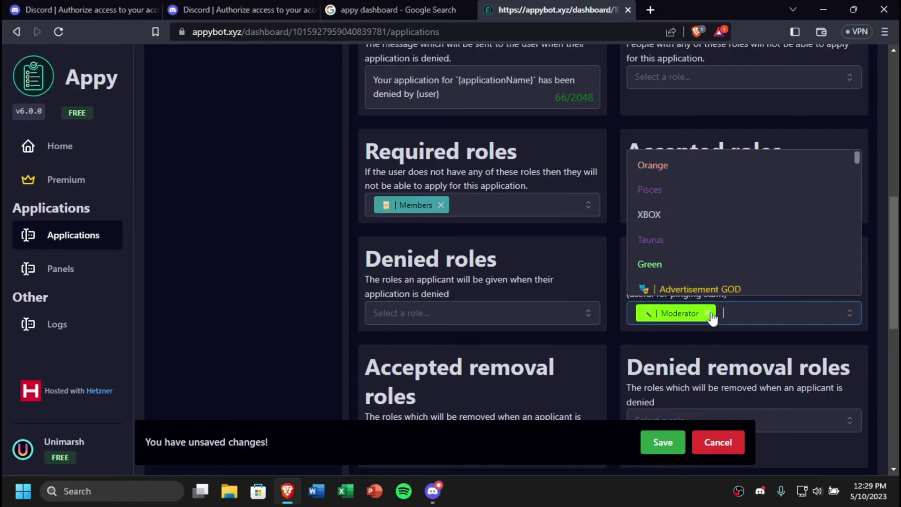
text(adm)
click(714, 345)
scroll(470, 355, down, 2)
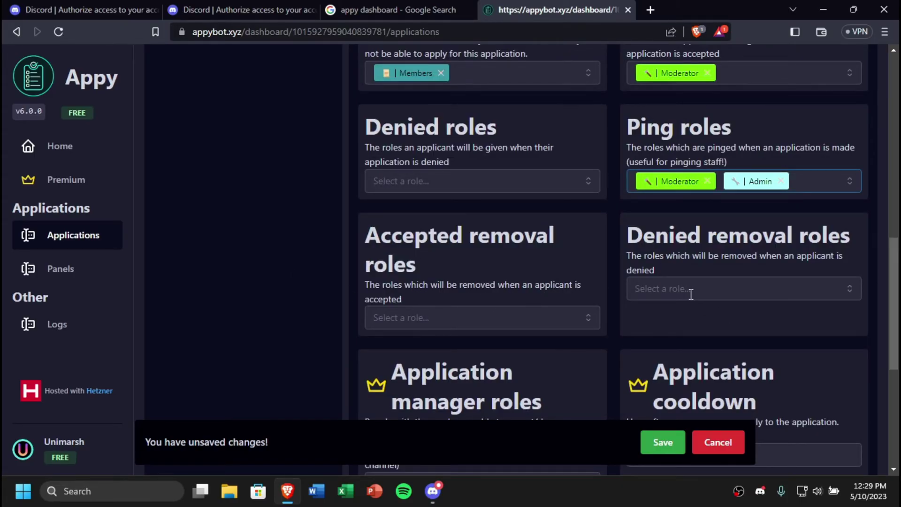
scroll(691, 294, down, 2)
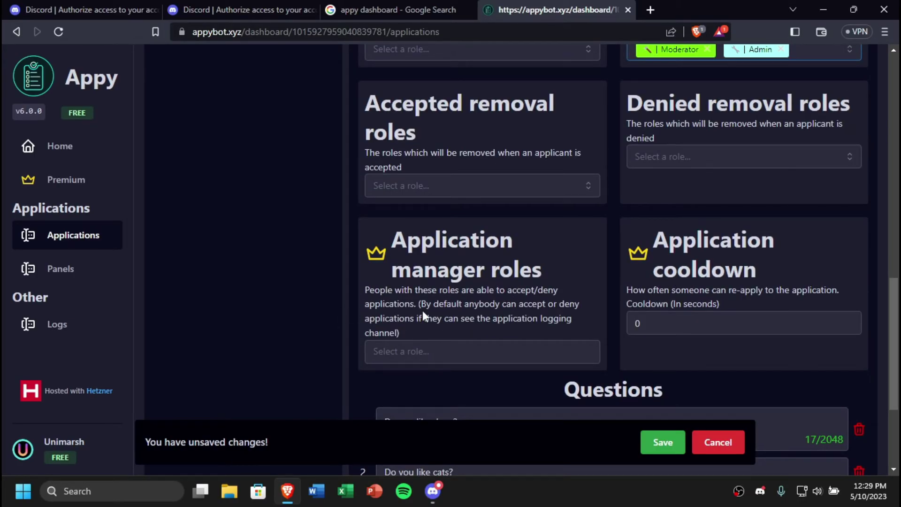
scroll(679, 324, down, 2)
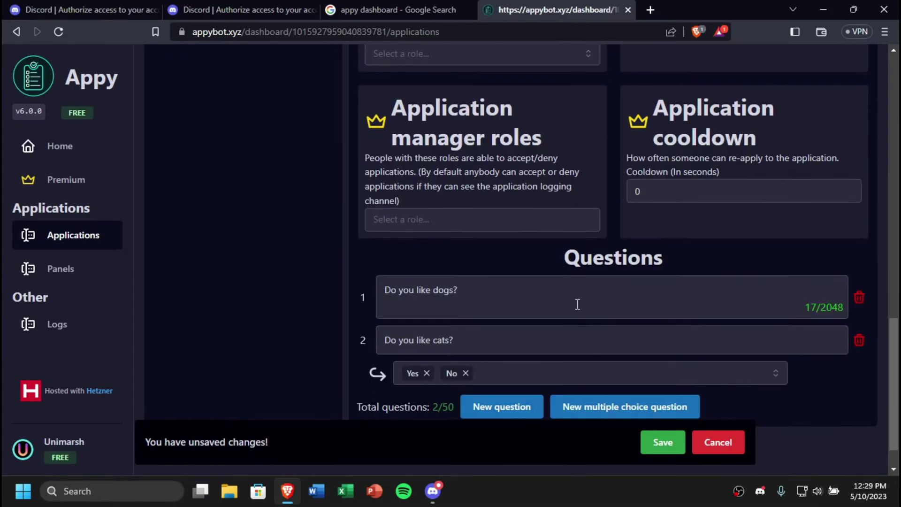
Change the first question to 'What is your name?'.
click(483, 302)
key(ctrl+a)
key(BackSpace)
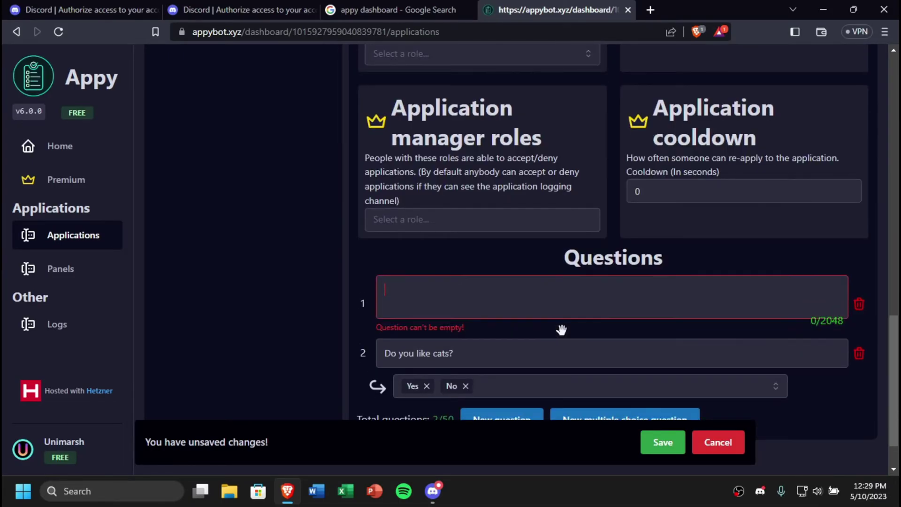
text(What is your name?)
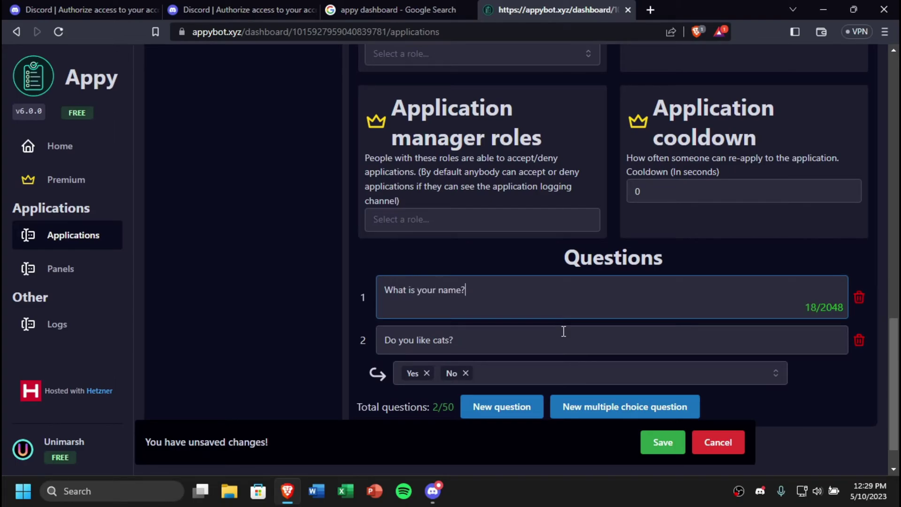
Delete the 'Do you like cats?' question and add 'How old are you'.
scroll(554, 336, down, 1)
click(497, 302)
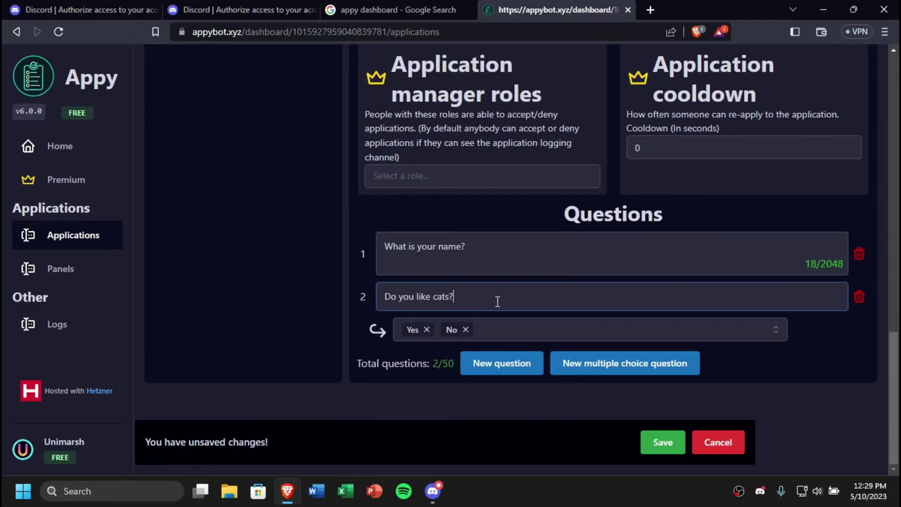
click(859, 297)
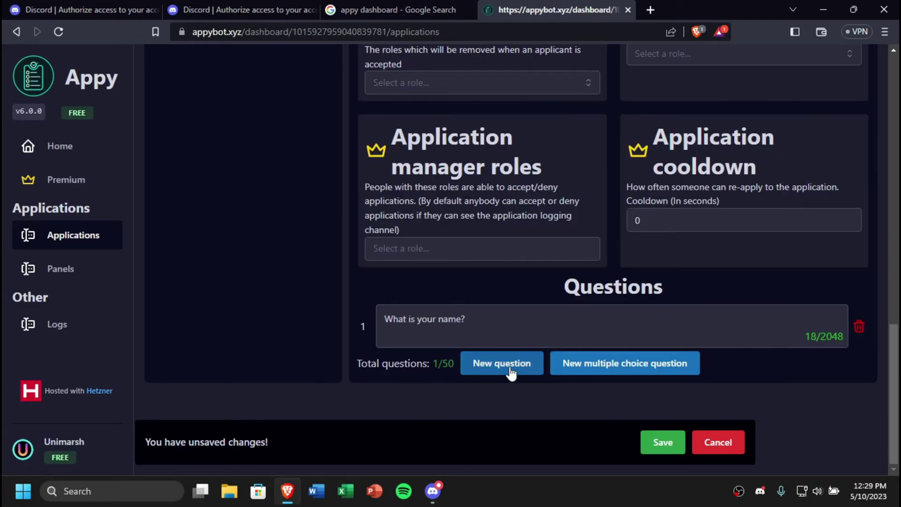
click(509, 366)
text(do you like potatoes?)
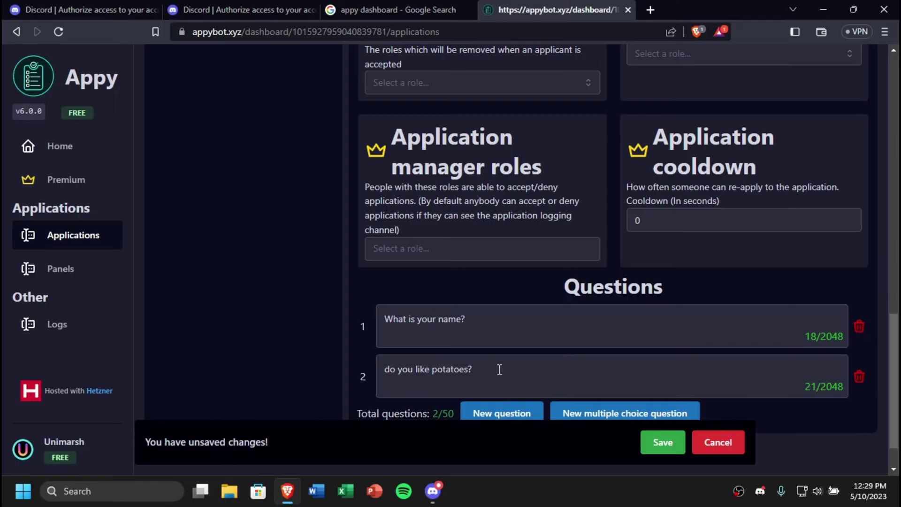
scroll(500, 370, down, 1)
drag(474, 319, 373, 319)
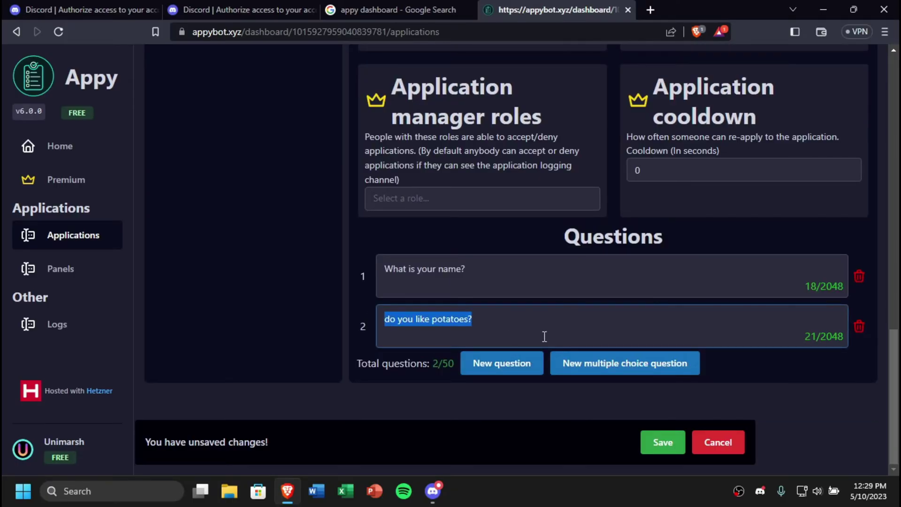
text(How old are you?)
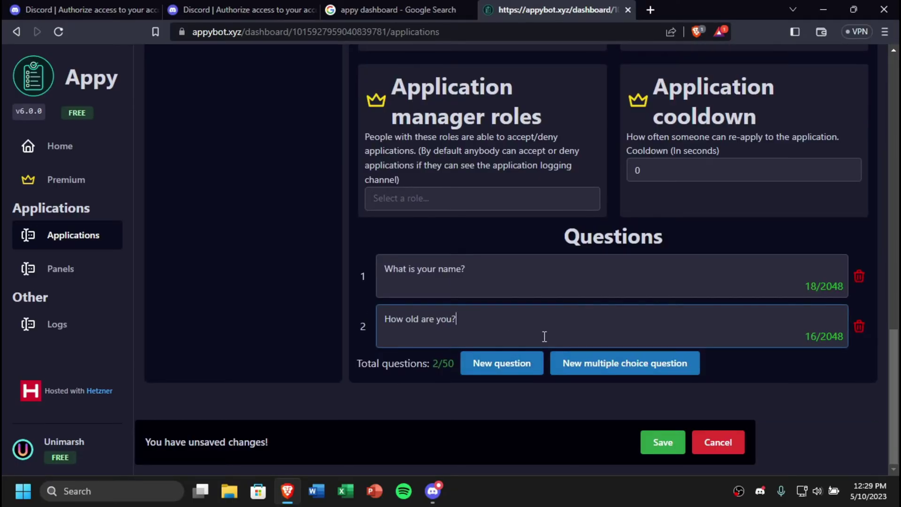
Add 'Have you had any previous stints as a moderator? If yes, name the servers.'.
click(507, 364)
drag(473, 369, 372, 368)
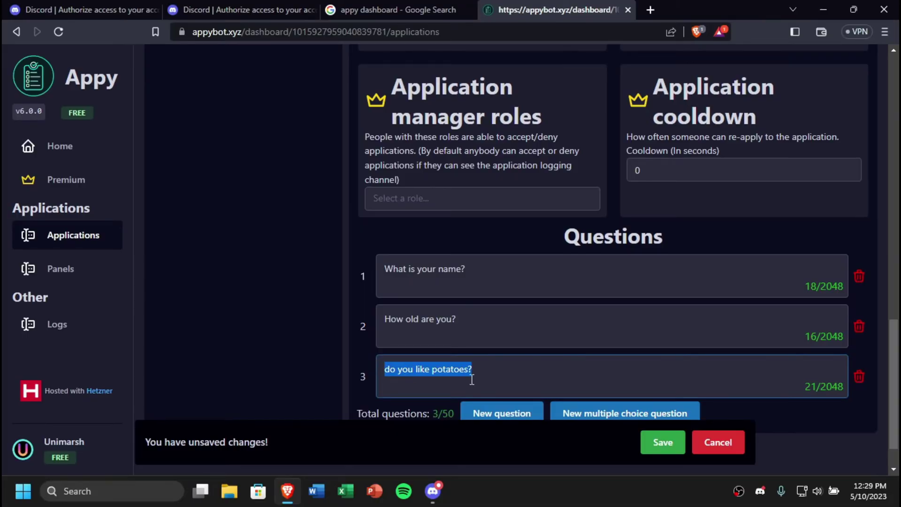
text(HAve)
key(BackSpace)
key(BackSpace)
key(BackSpace)
key(BackSpace)
text(a)
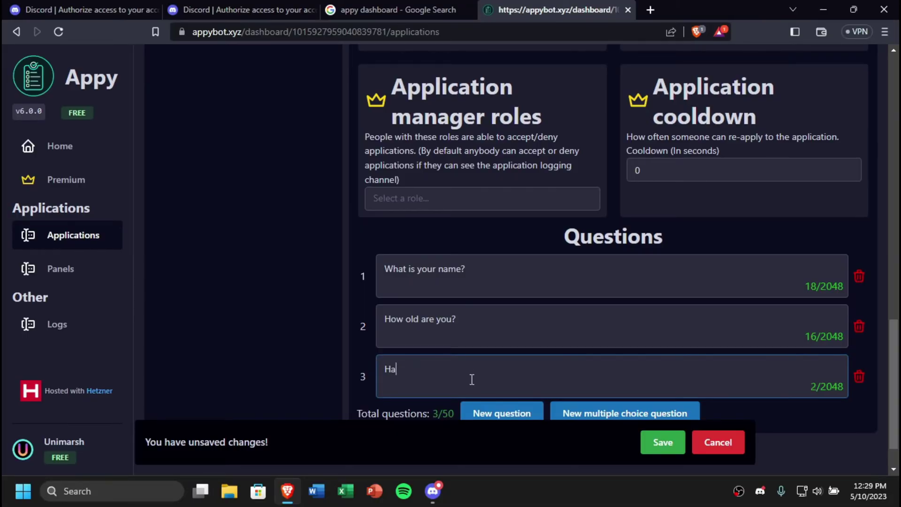
text(ve you had any previous stints)
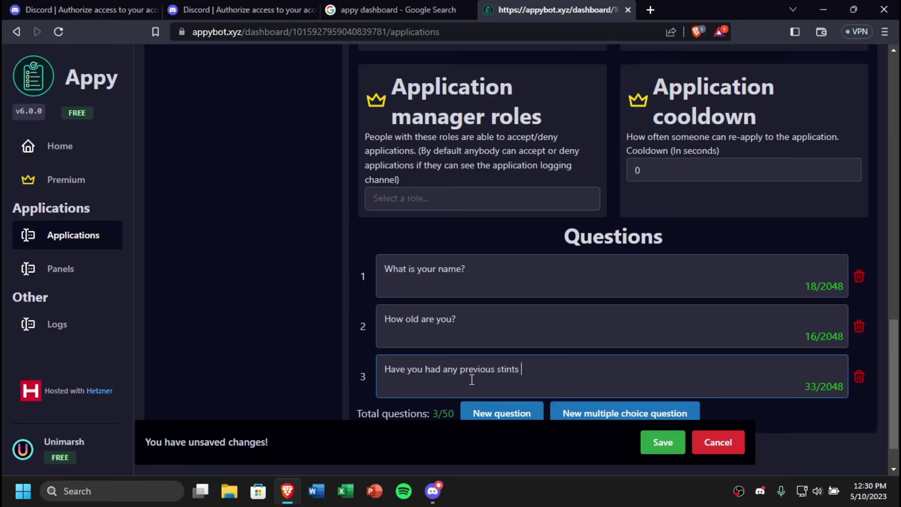
key(BackSpace)
key(BackSpace)
key(BackSpace)
text(as a moderator? I)
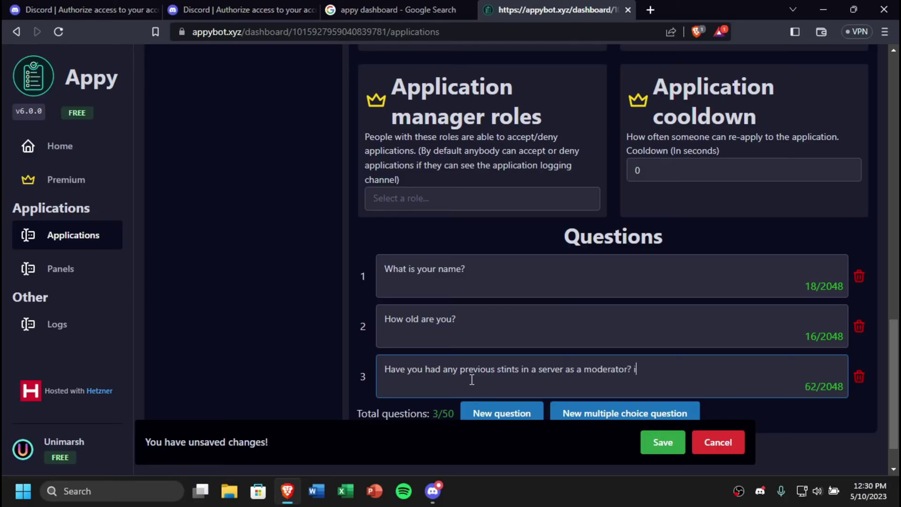
text(f yes, name the servers.)
scroll(474, 378, down, 1)
Add a fourth question 'Why do you want to be a moderator in my setrrve'.
click(477, 370)
text(do you like potatoes?)
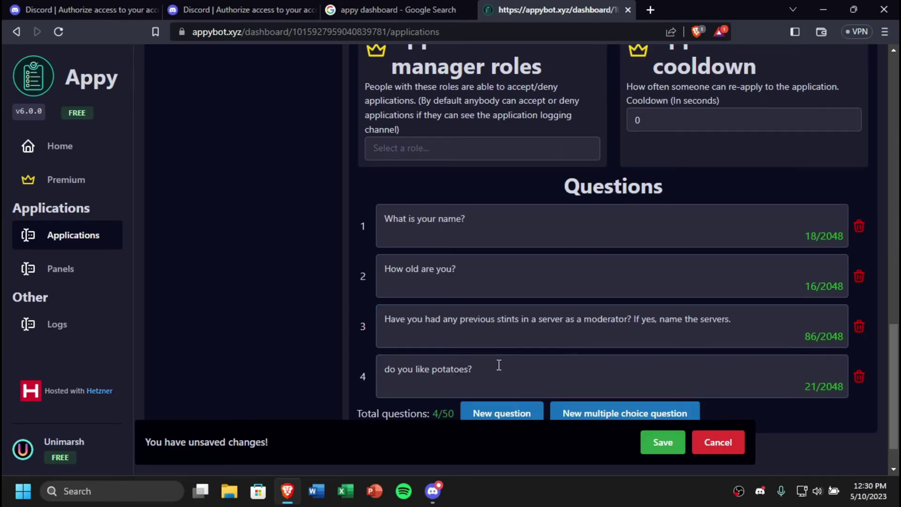
click(534, 369)
key(ctrl+a)
key(BackSpace)
text(Wh)
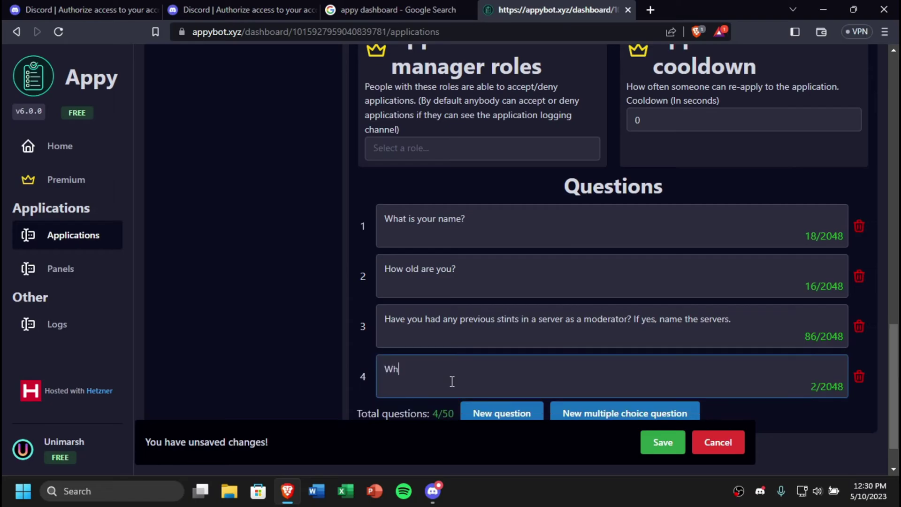
text(y do you want to be a moderator in my s)
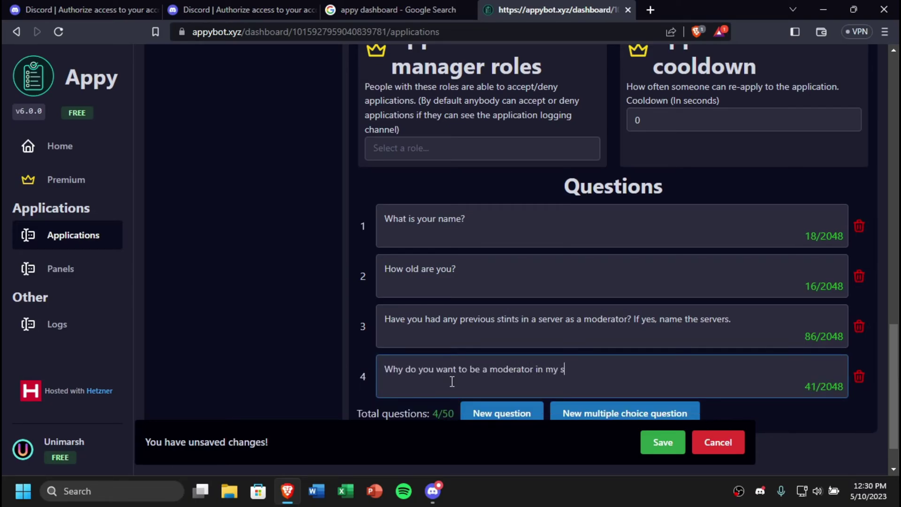
text(etrrver?)
scroll(536, 383, down, 1)
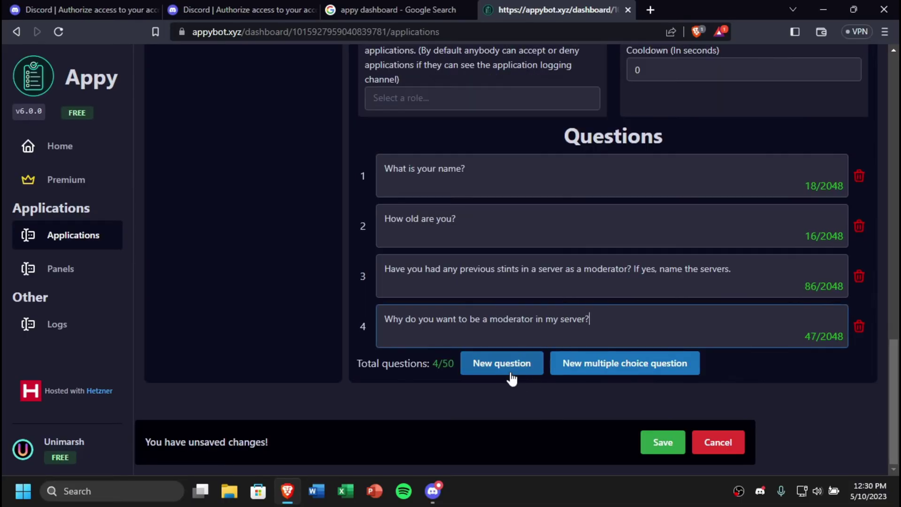
Add a multiple-choice question 'Are you willing to join and participate in Voice calls?'.
click(570, 366)
drag(529, 370, 389, 378)
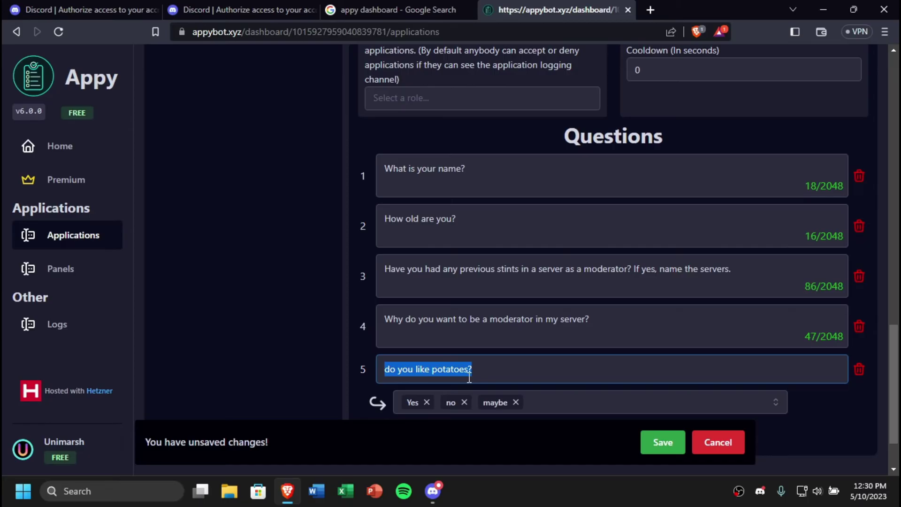
text(Are you willing to join )
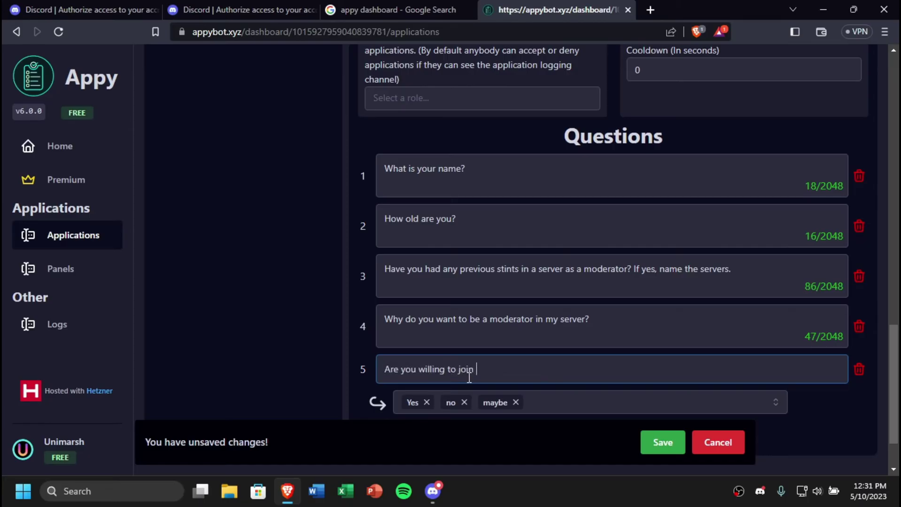
text(and participate in Voice ca)
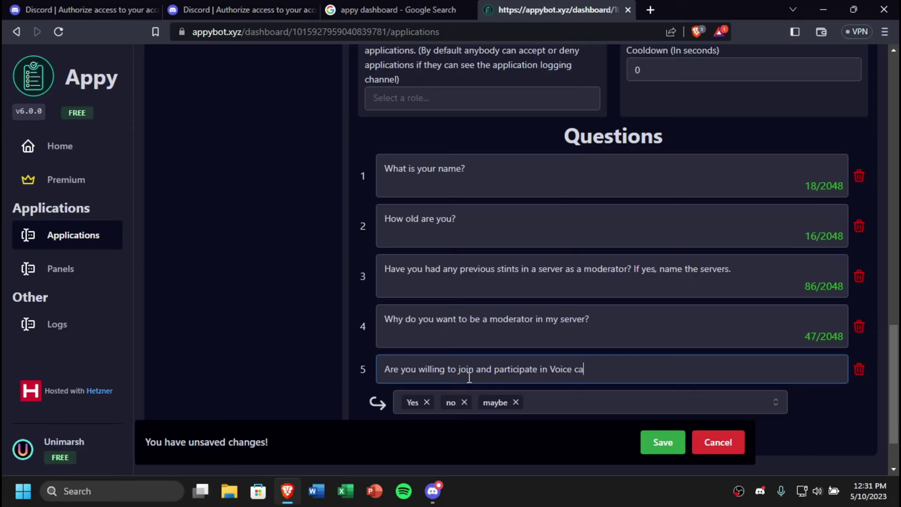
text(lls?)
scroll(610, 389, down, 2)
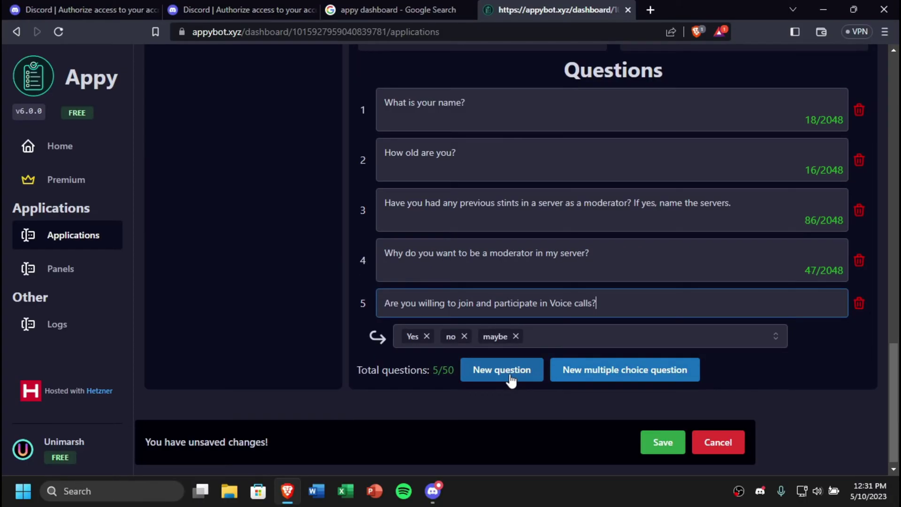
Add multiple-choice question 6: form doesn't guarantee staff membership, but ensures an admin/mod interview.
click(627, 373)
click(535, 376)
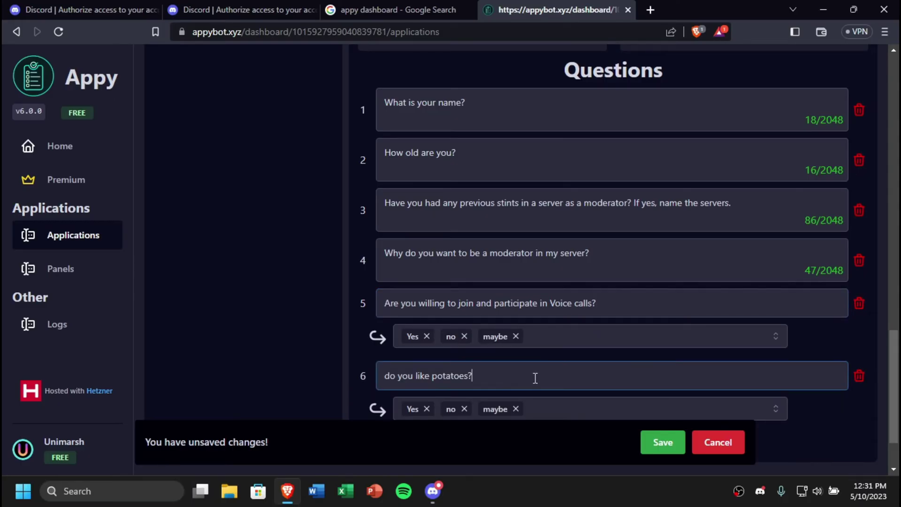
key(ctrl+a)
text(I am a)
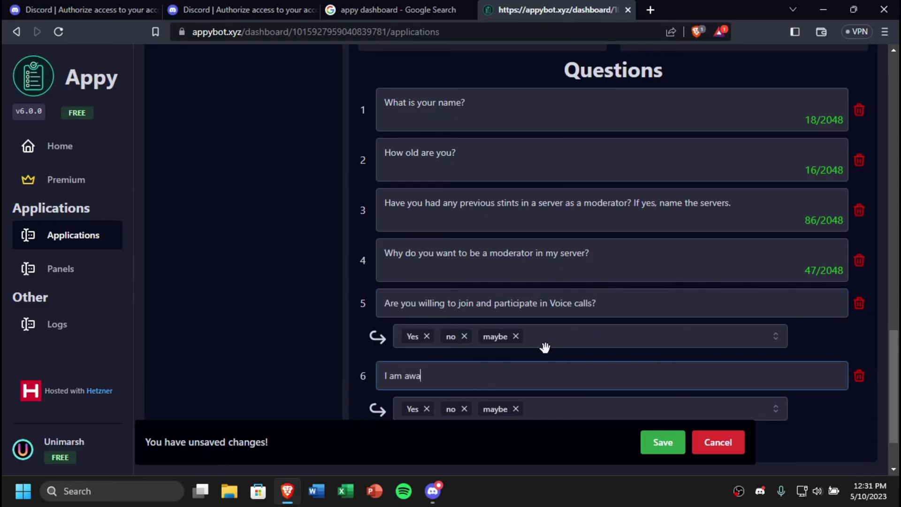
text(ware that this form will not guarantee m)
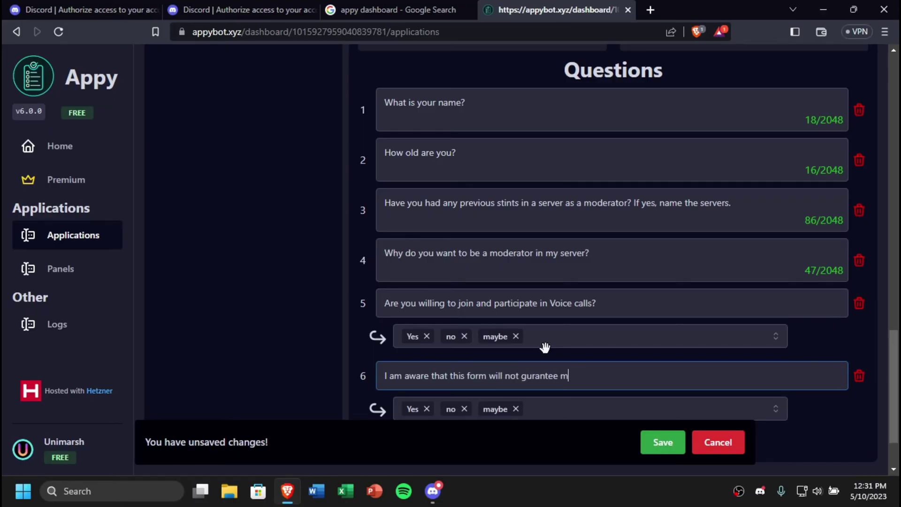
text(y)
right_click(546, 375)
click(570, 197)
text(becoming )
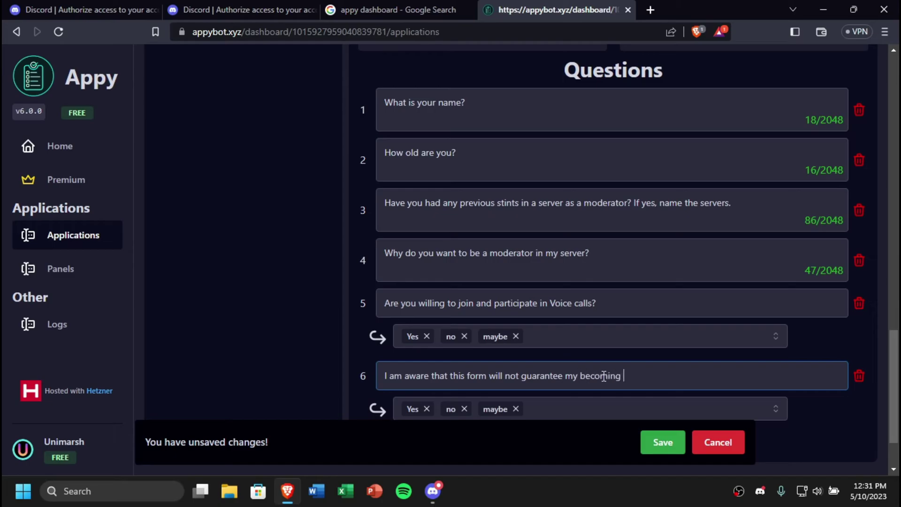
text(ofa staff member)
click(632, 375)
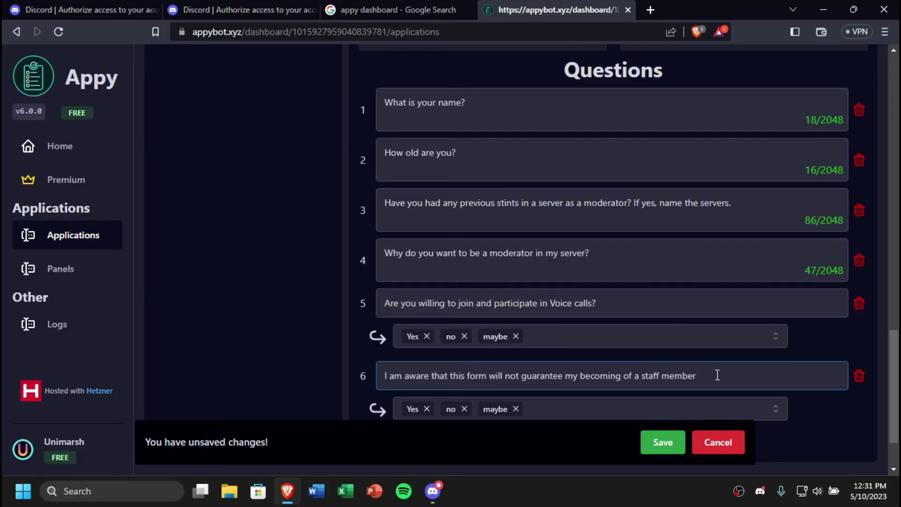
text(but will ensure that I get and )
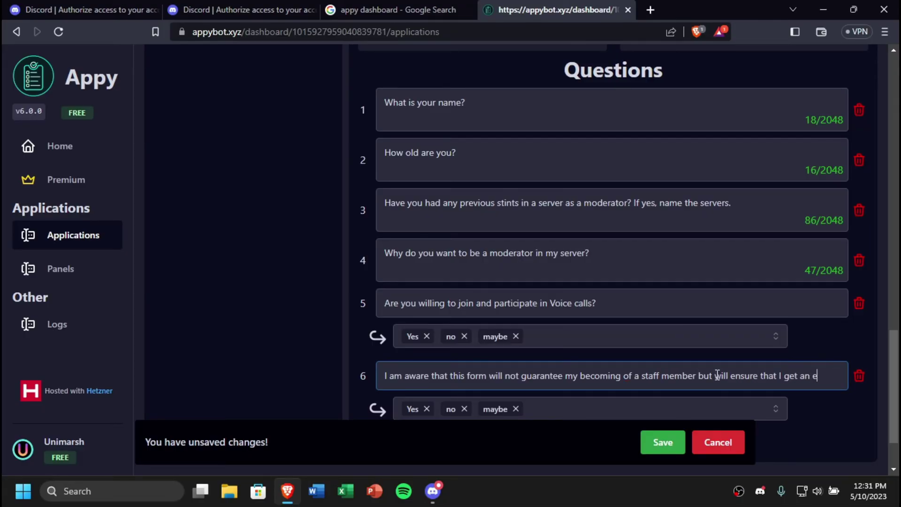
text(xclusive intervi)
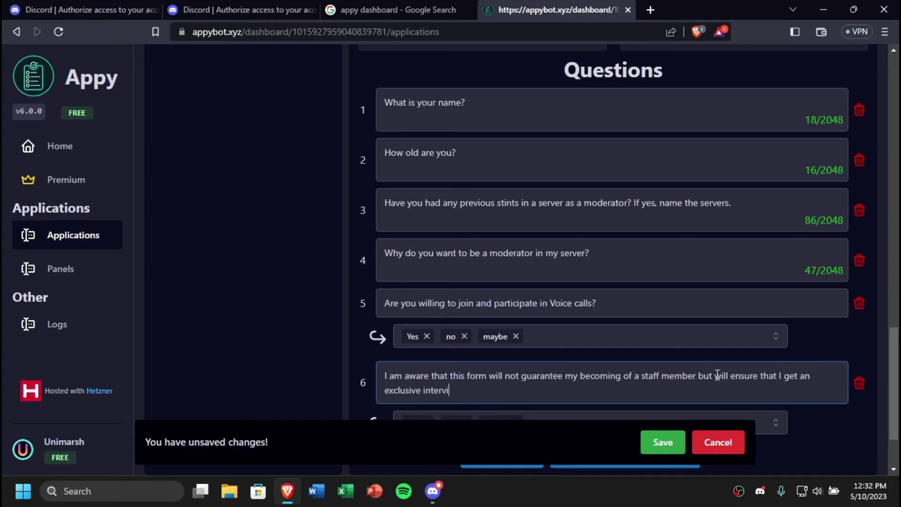
text(ew with a admin ormo)
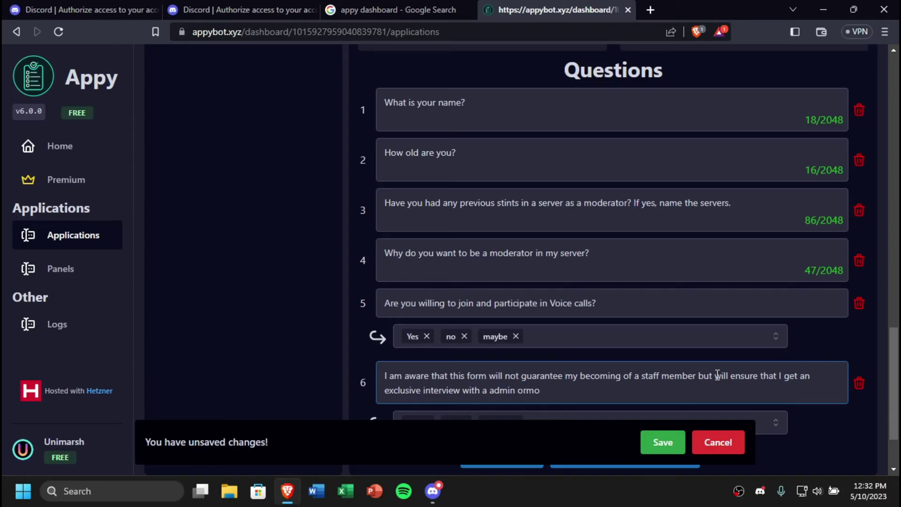
key(BackSpace)
key(BackSpace)
text( mod)
scroll(570, 390, down, 2)
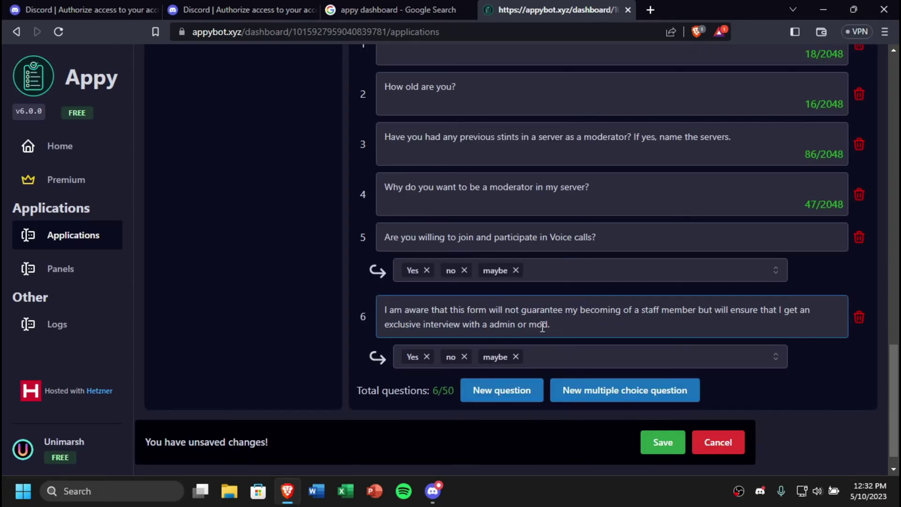
Replace question 6's Yes/no/maybe choices with 'I am aware and I accept the terms and conditions' and 'I deny the TOC'.
click(516, 357)
click(464, 357)
click(427, 357)
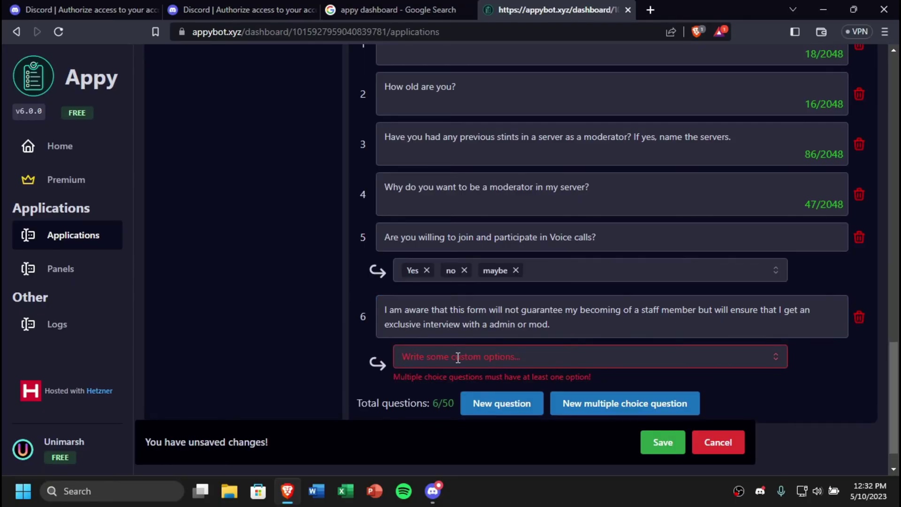
text(I am awarwe )
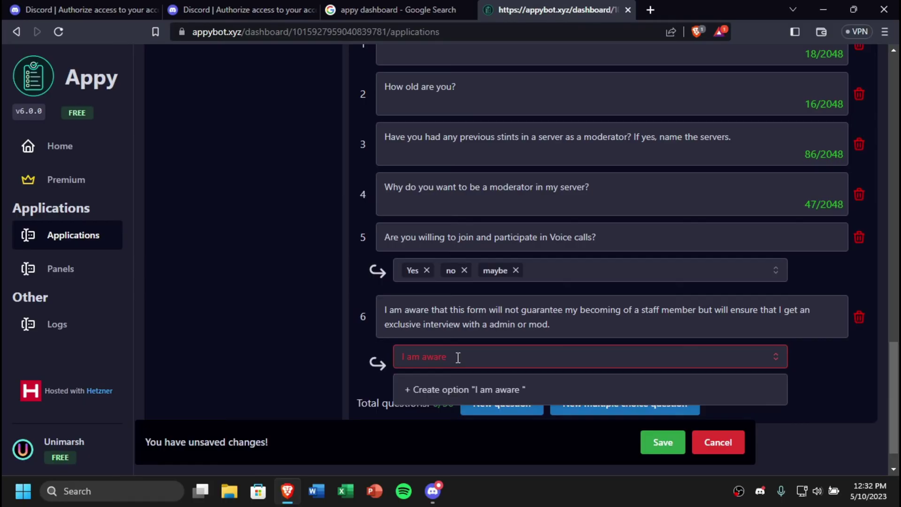
text(and I accent )
text(pt the terms and c)
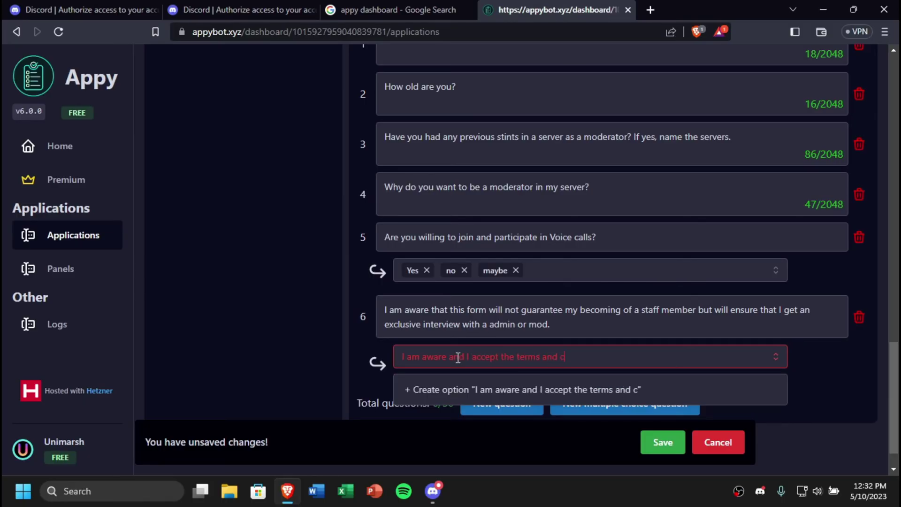
text(onditions)
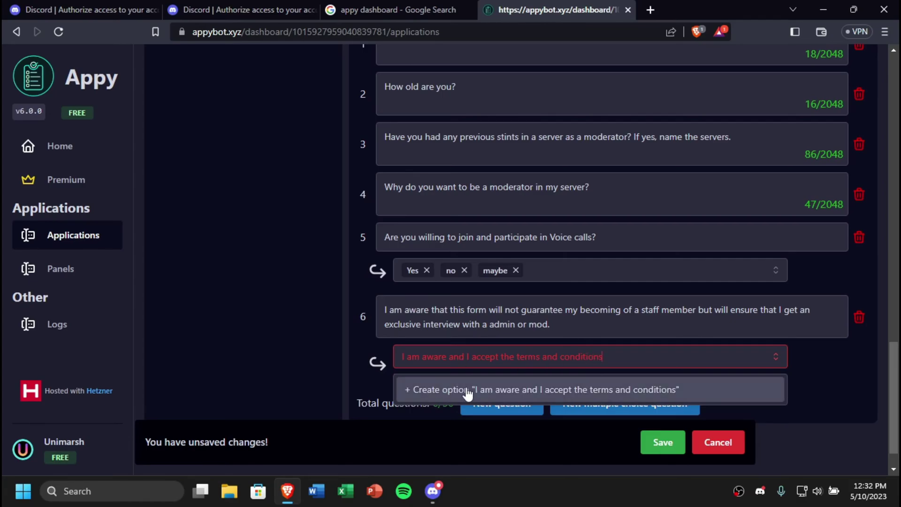
click(467, 391)
text(I deny )
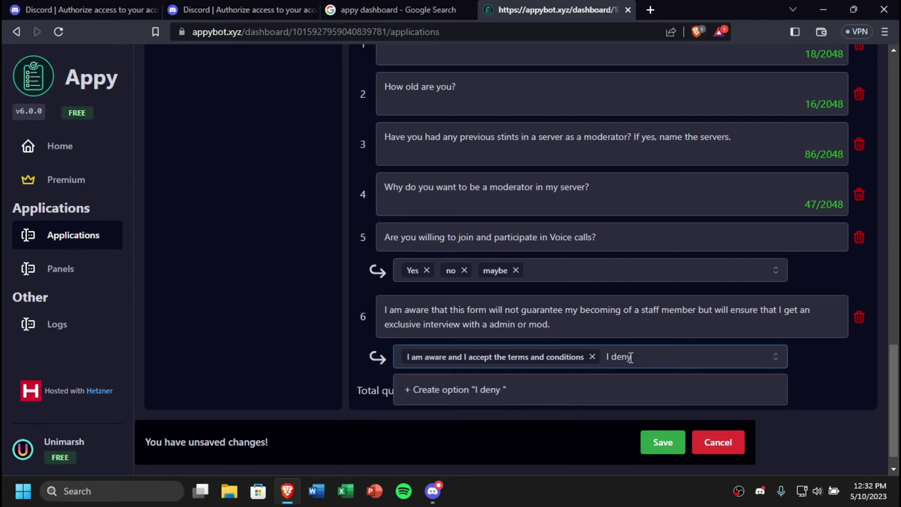
text(the TOC)
key(Return)
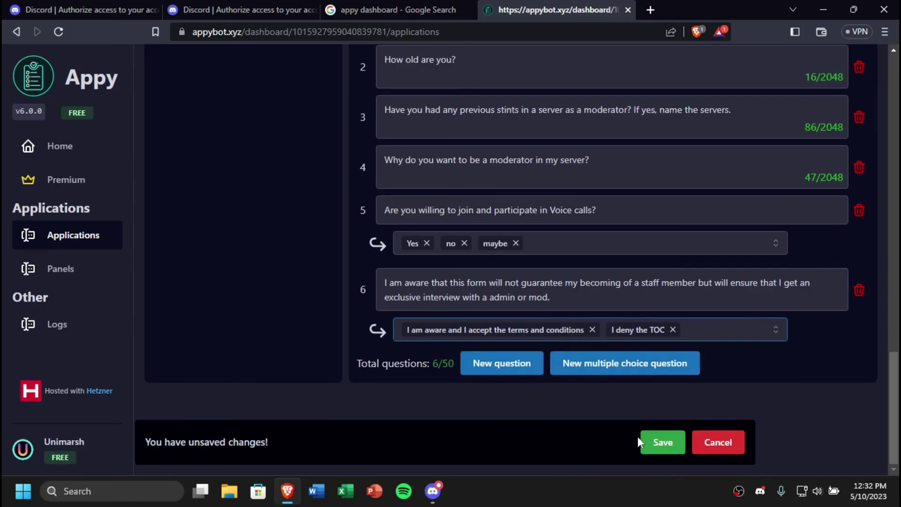
Save the Staff Application and check the saved form.
click(662, 442)
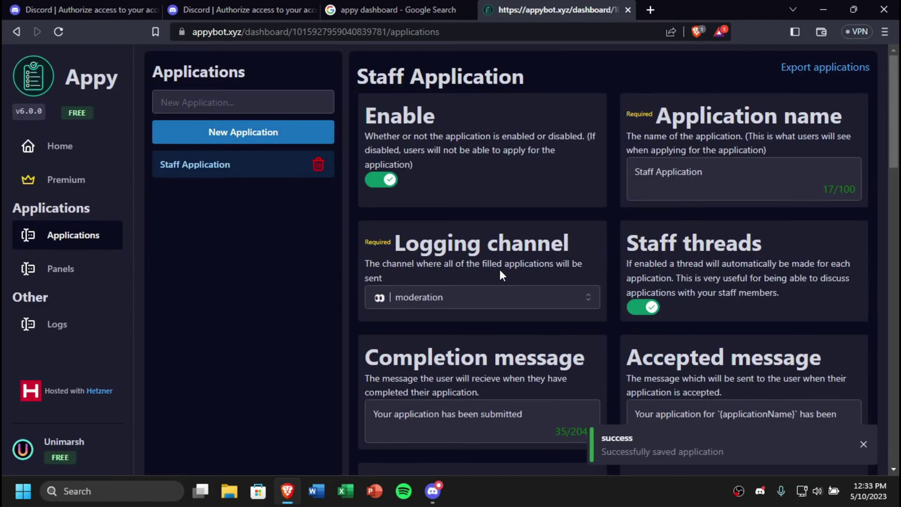
scroll(240, 324, down, 12)
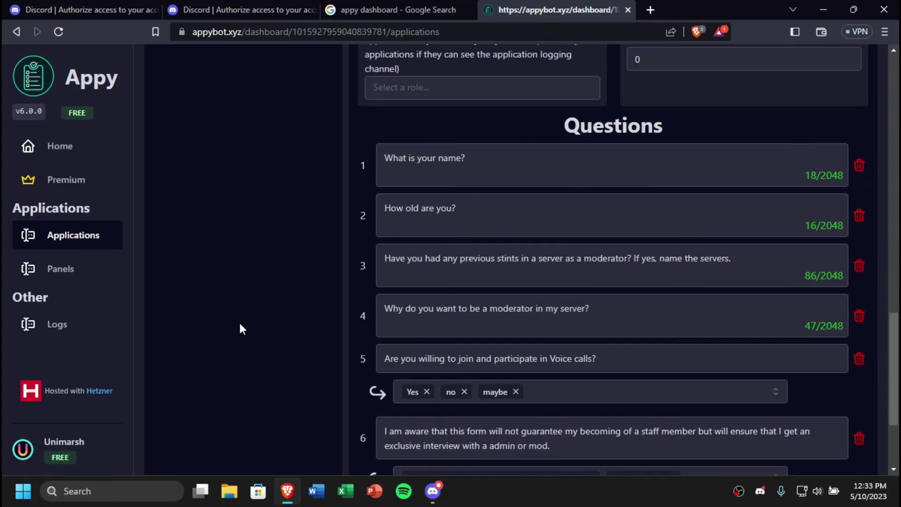
scroll(240, 329, up, 10)
click(433, 491)
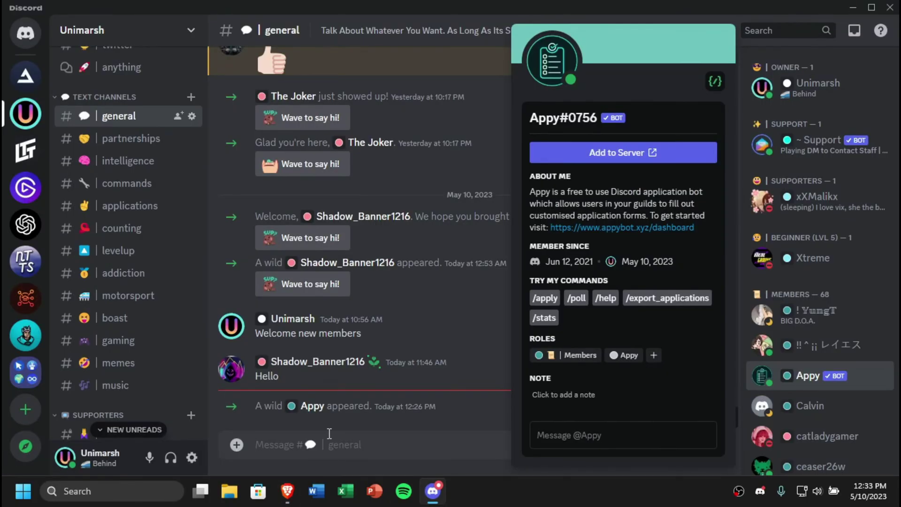
click(123, 206)
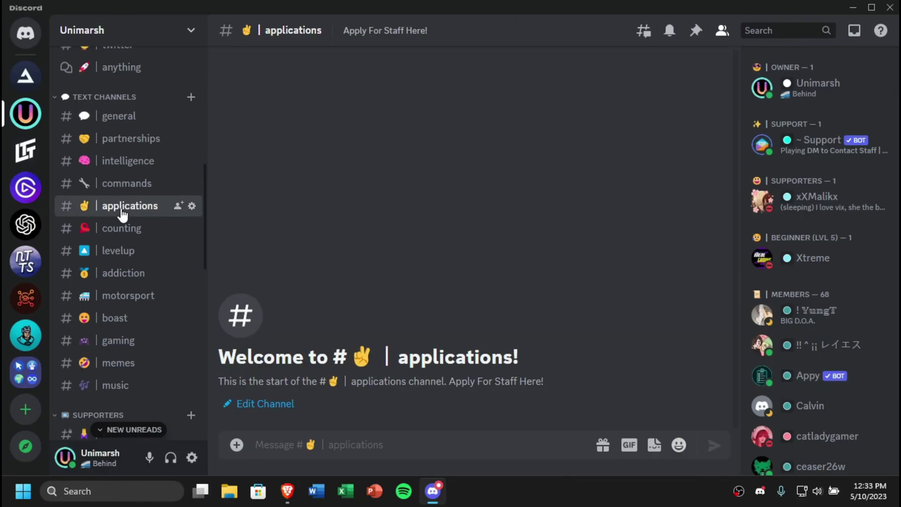
click(76, 33)
click(123, 115)
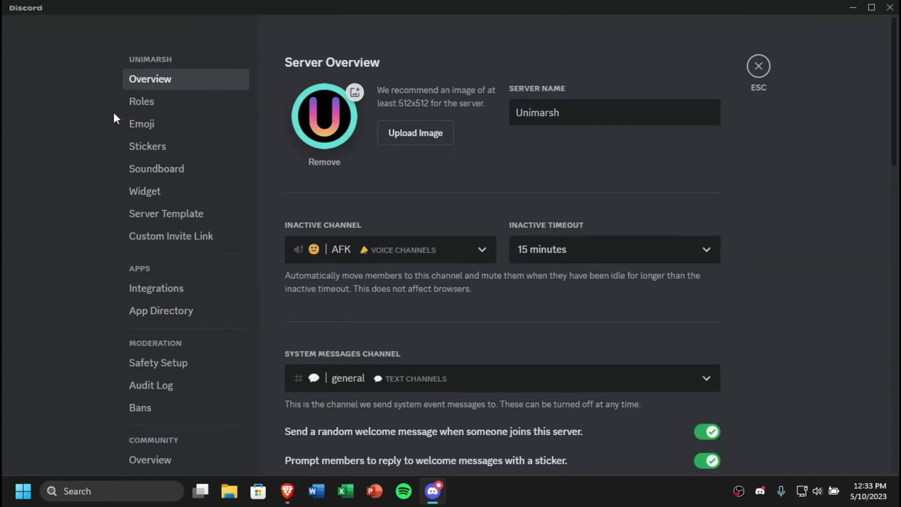
click(151, 102)
scroll(796, 298, down, 15)
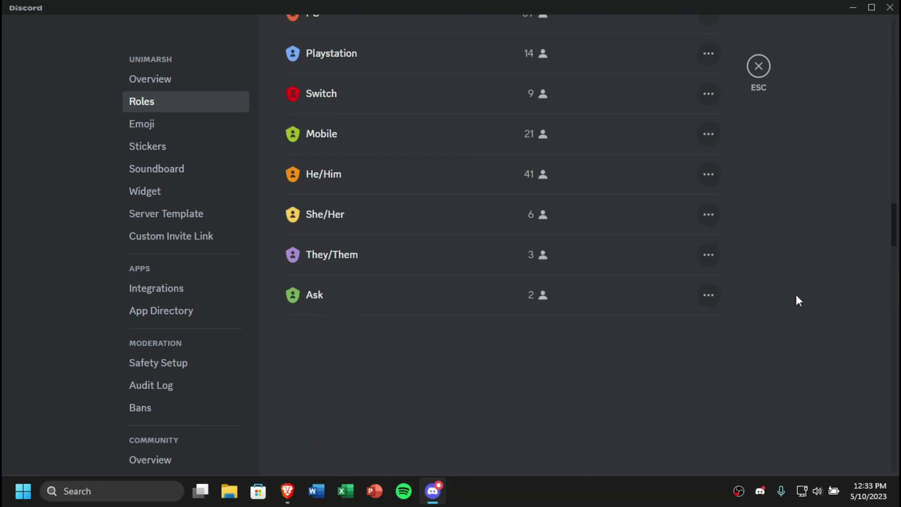
scroll(796, 296, down, 10)
drag(274, 414, 271, 179)
click(704, 444)
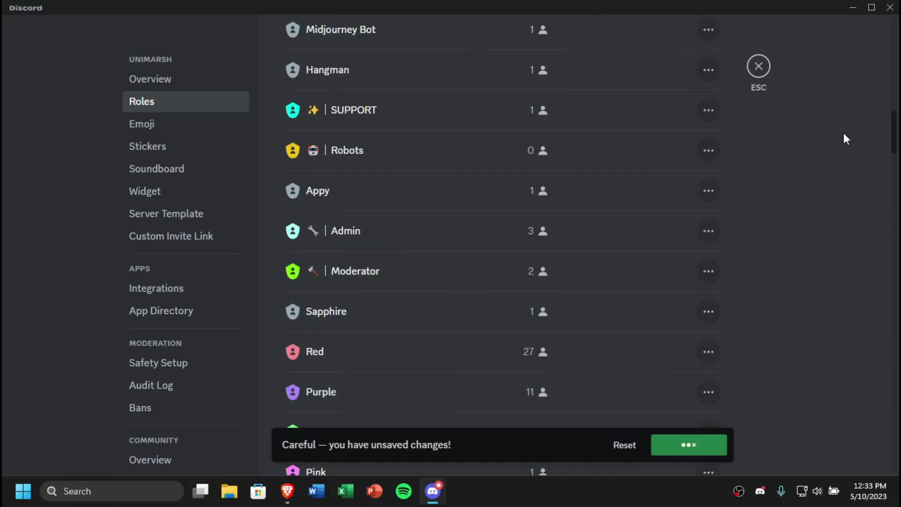
click(759, 66)
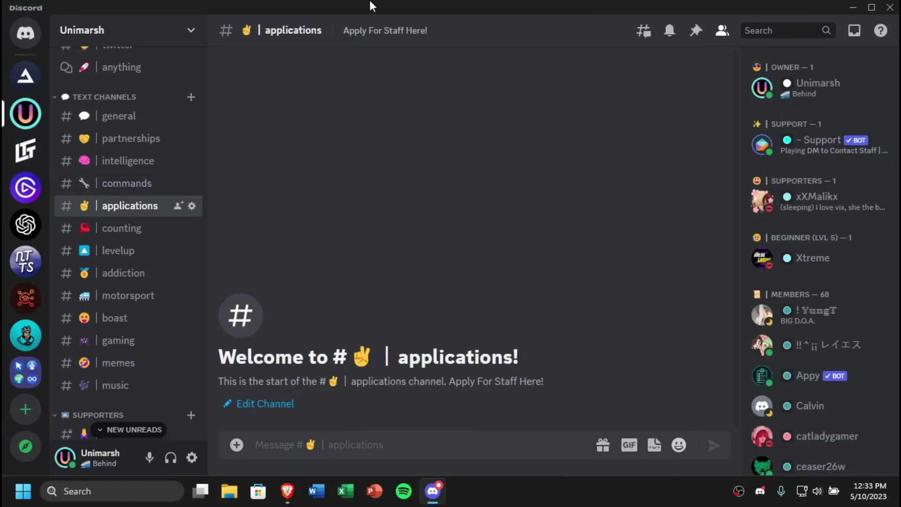
Send /apply for Staff Application in the applications channel and dismiss Appy's Members-role reply.
text(/appy)
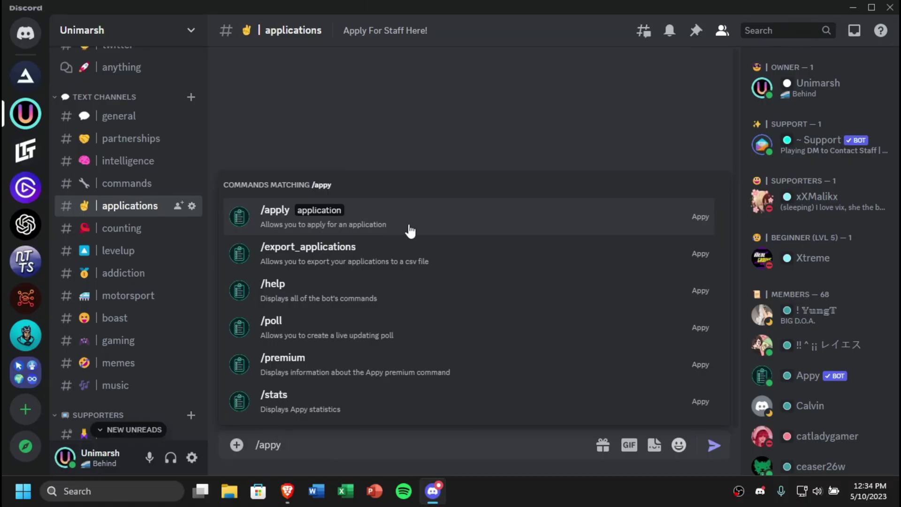
click(411, 227)
key(Return)
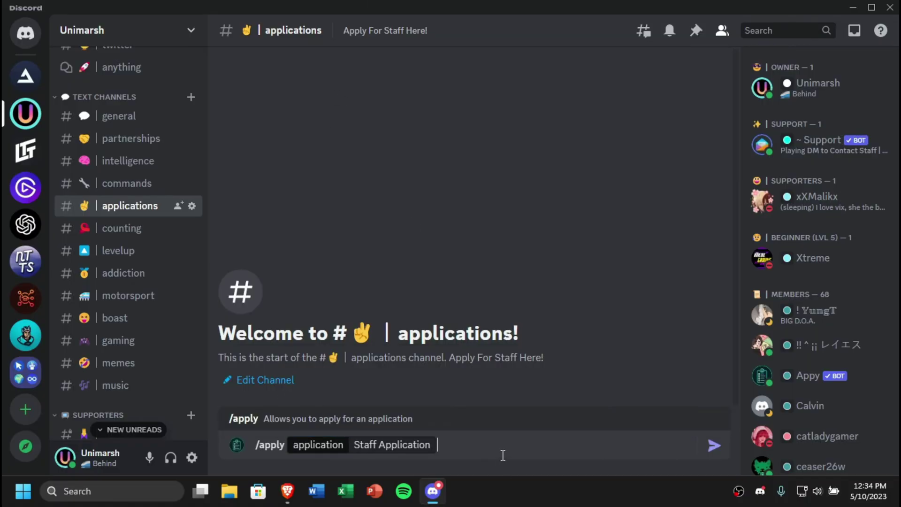
key(Return)
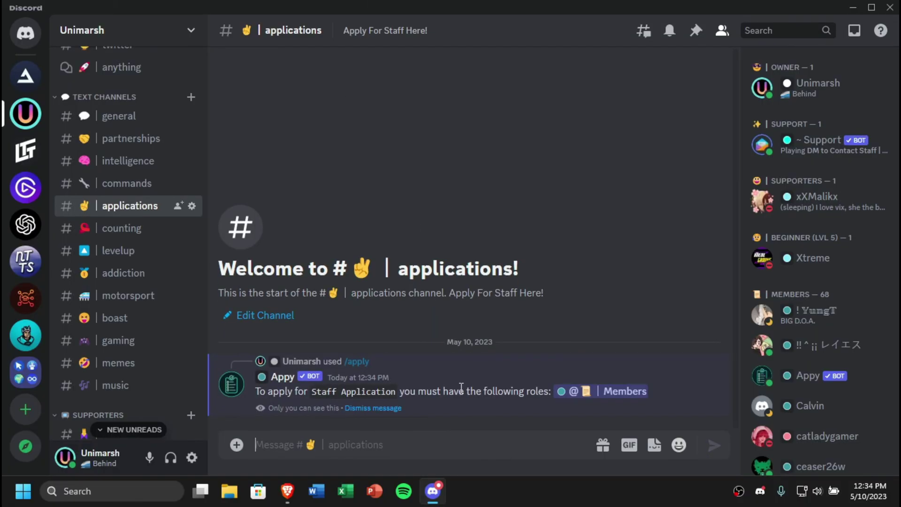
click(391, 407)
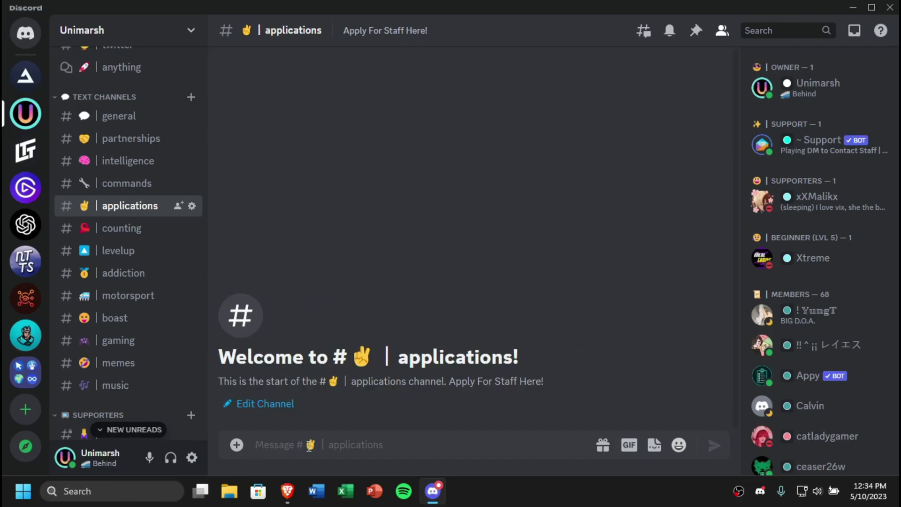
Minimize the Discord window to show the Windows desktop.
click(853, 7)
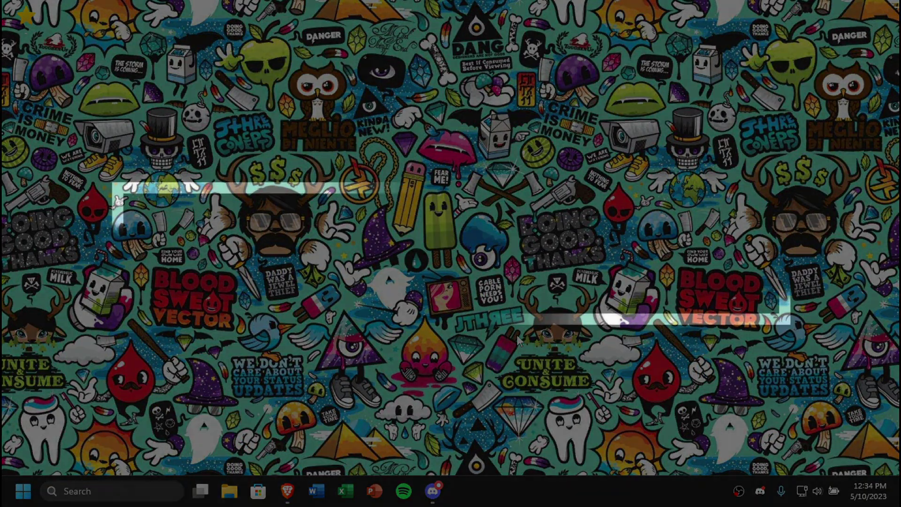